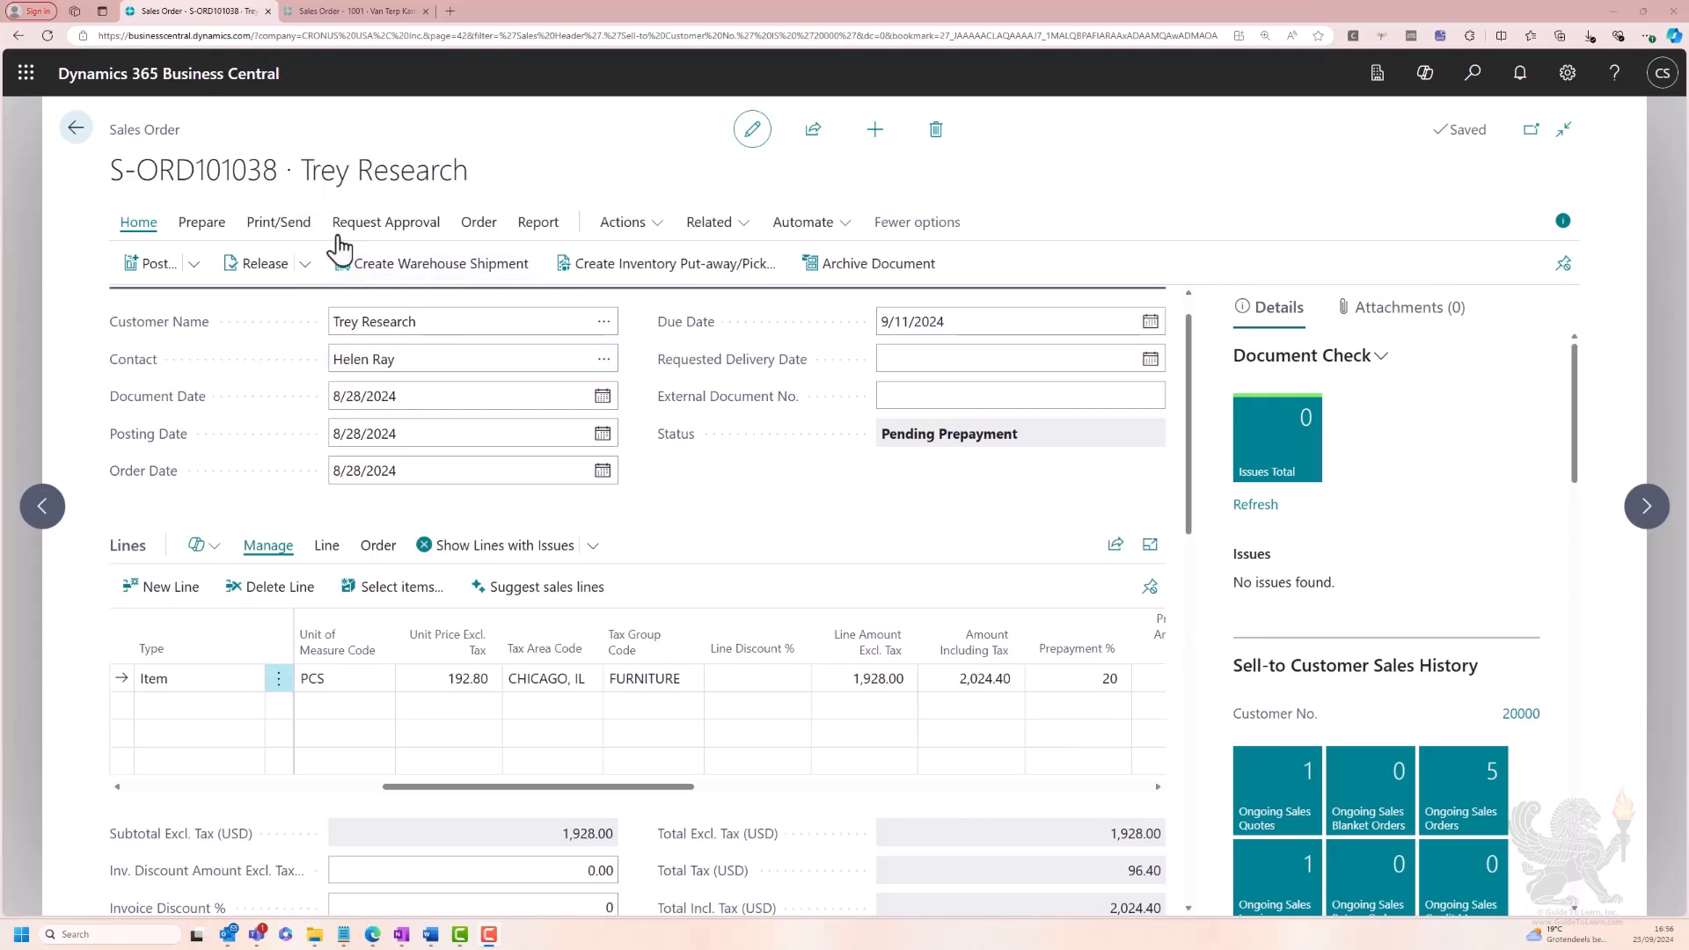
- Review the prepayment fields on the chair line, view the order's posted prepayment invoices, and return to the order
drag(473, 788, 168, 786)
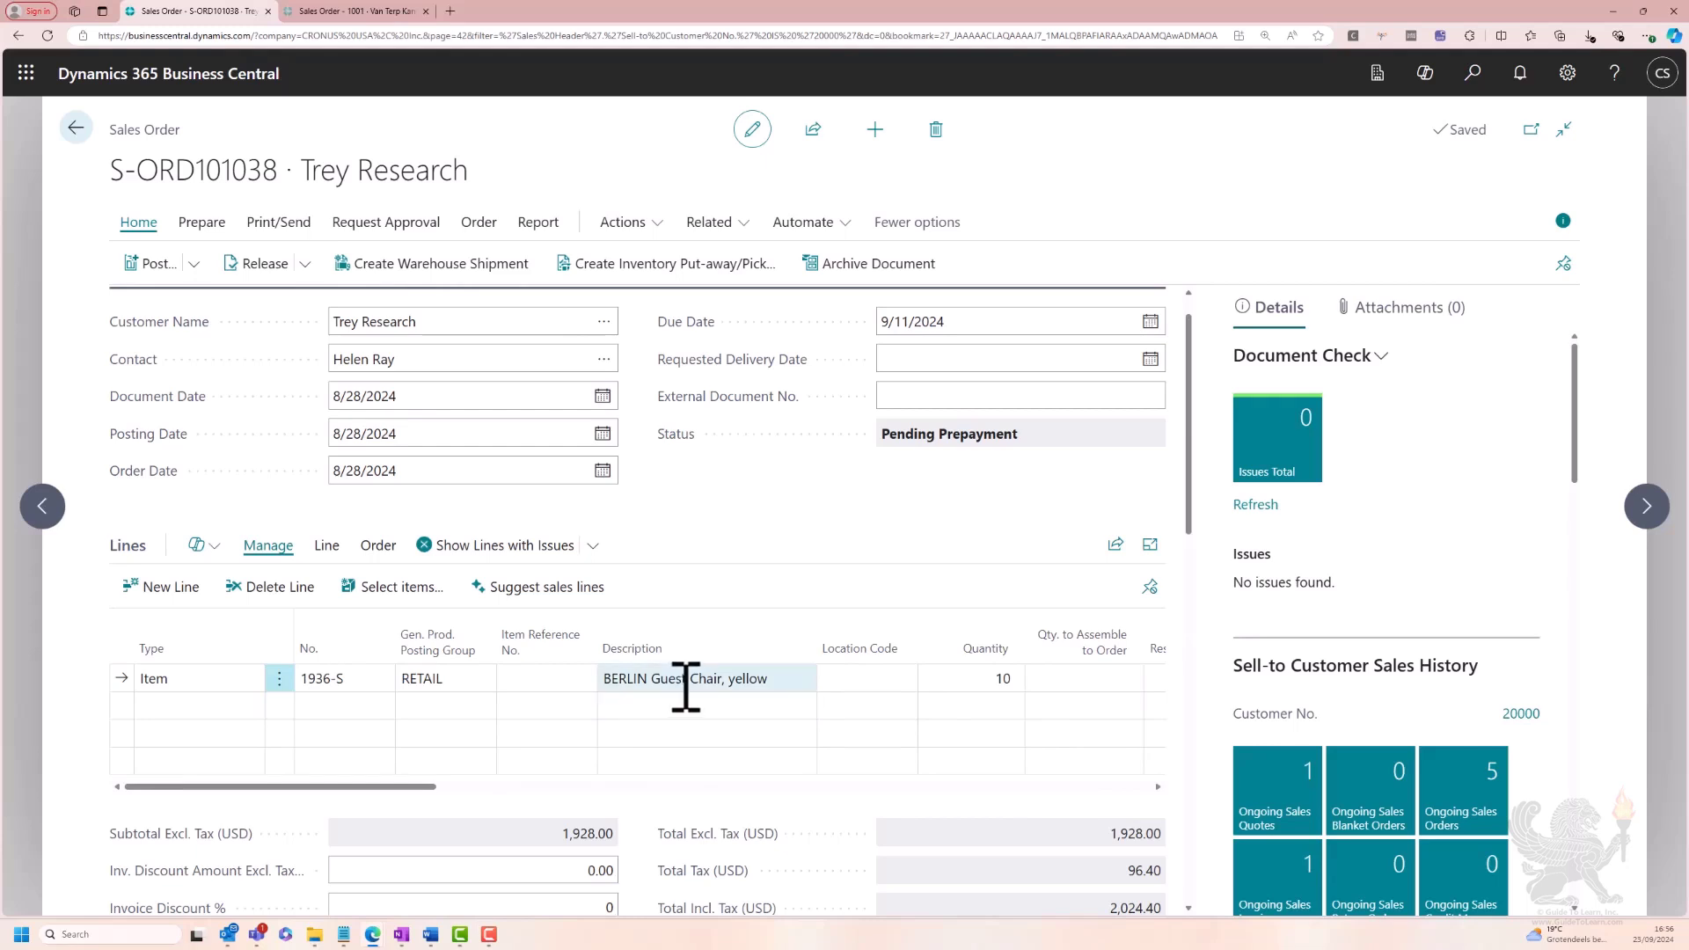
drag(387, 788, 788, 806)
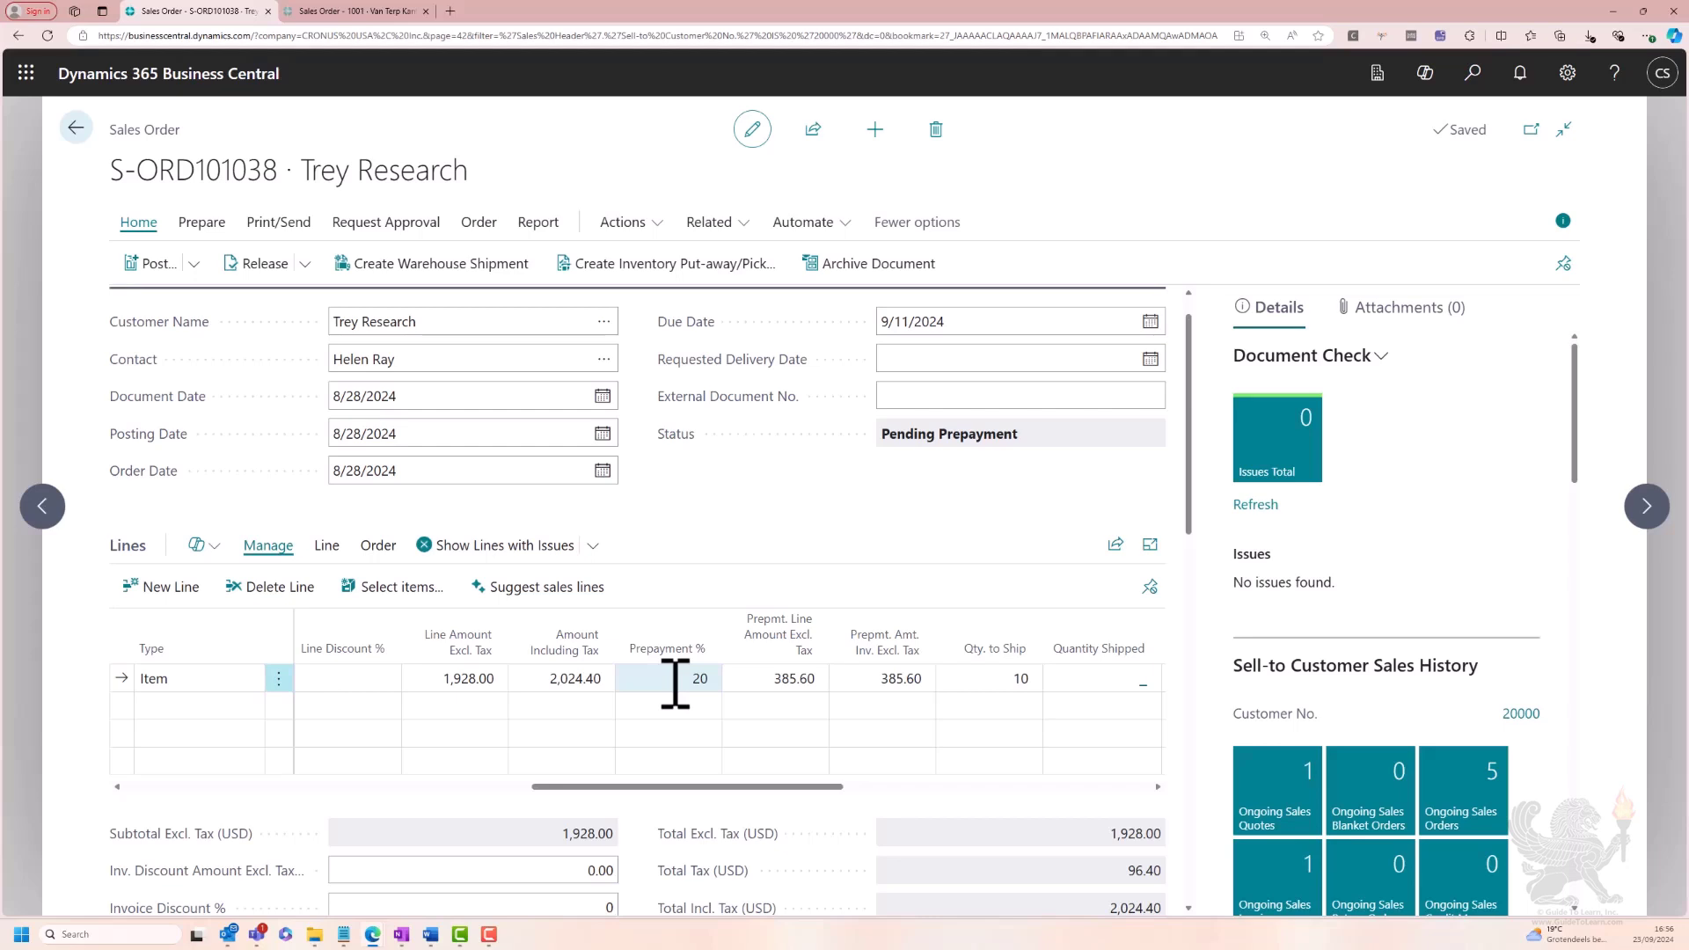
click(708, 226)
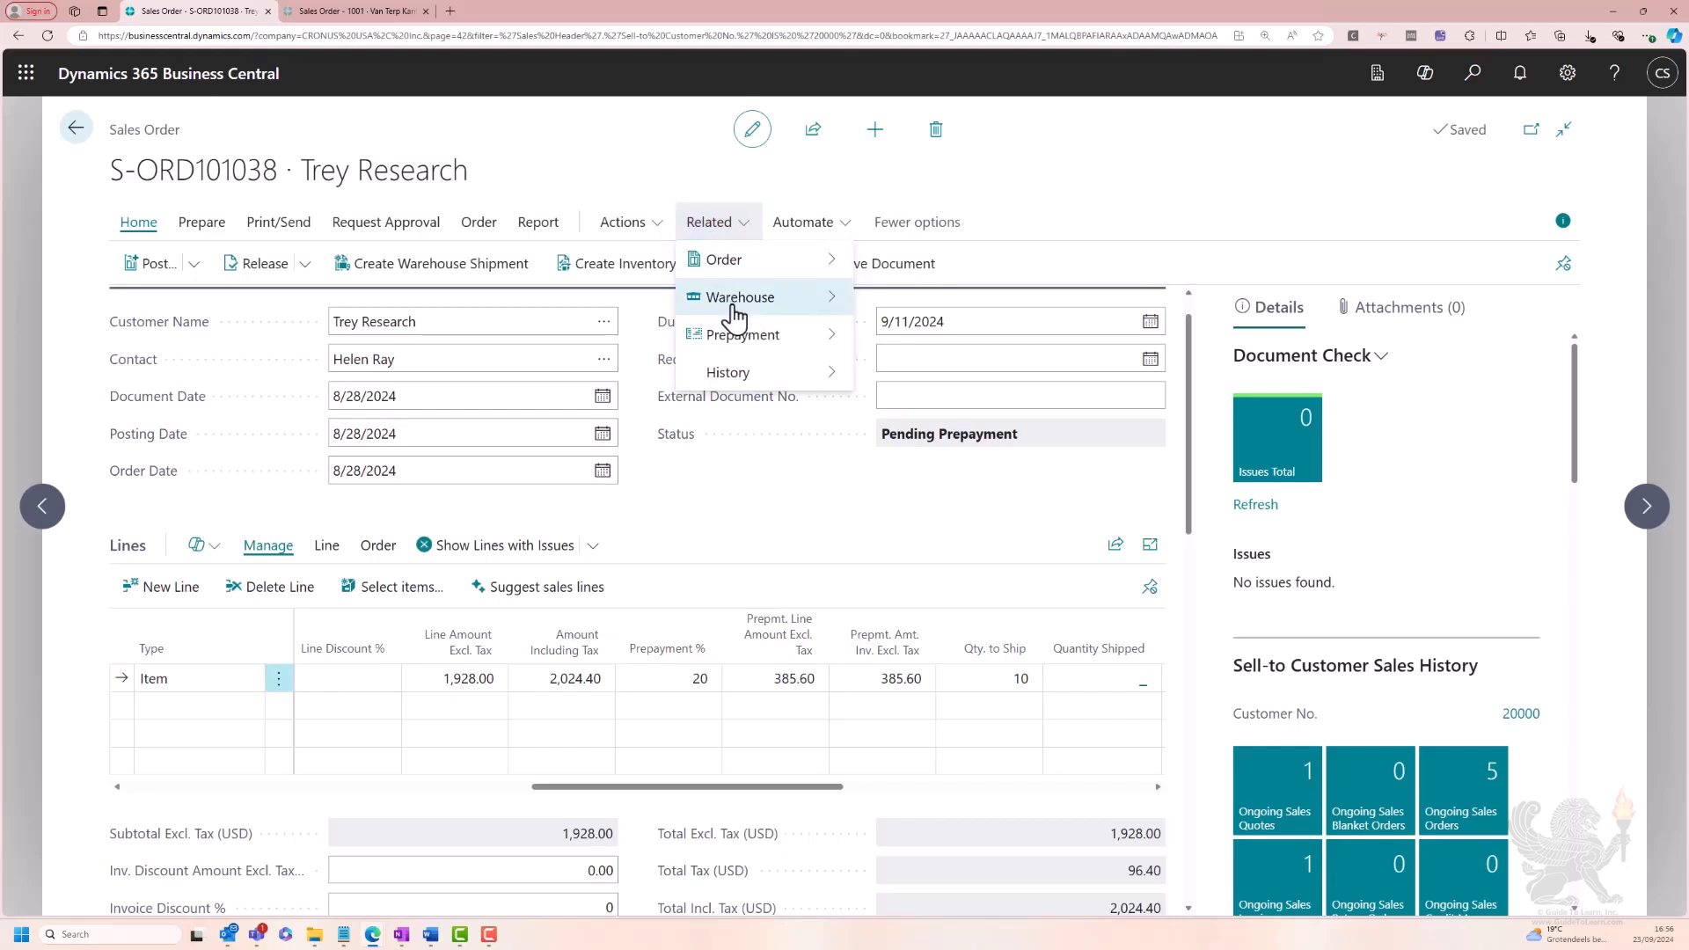
mouse_move(744, 348)
click(928, 349)
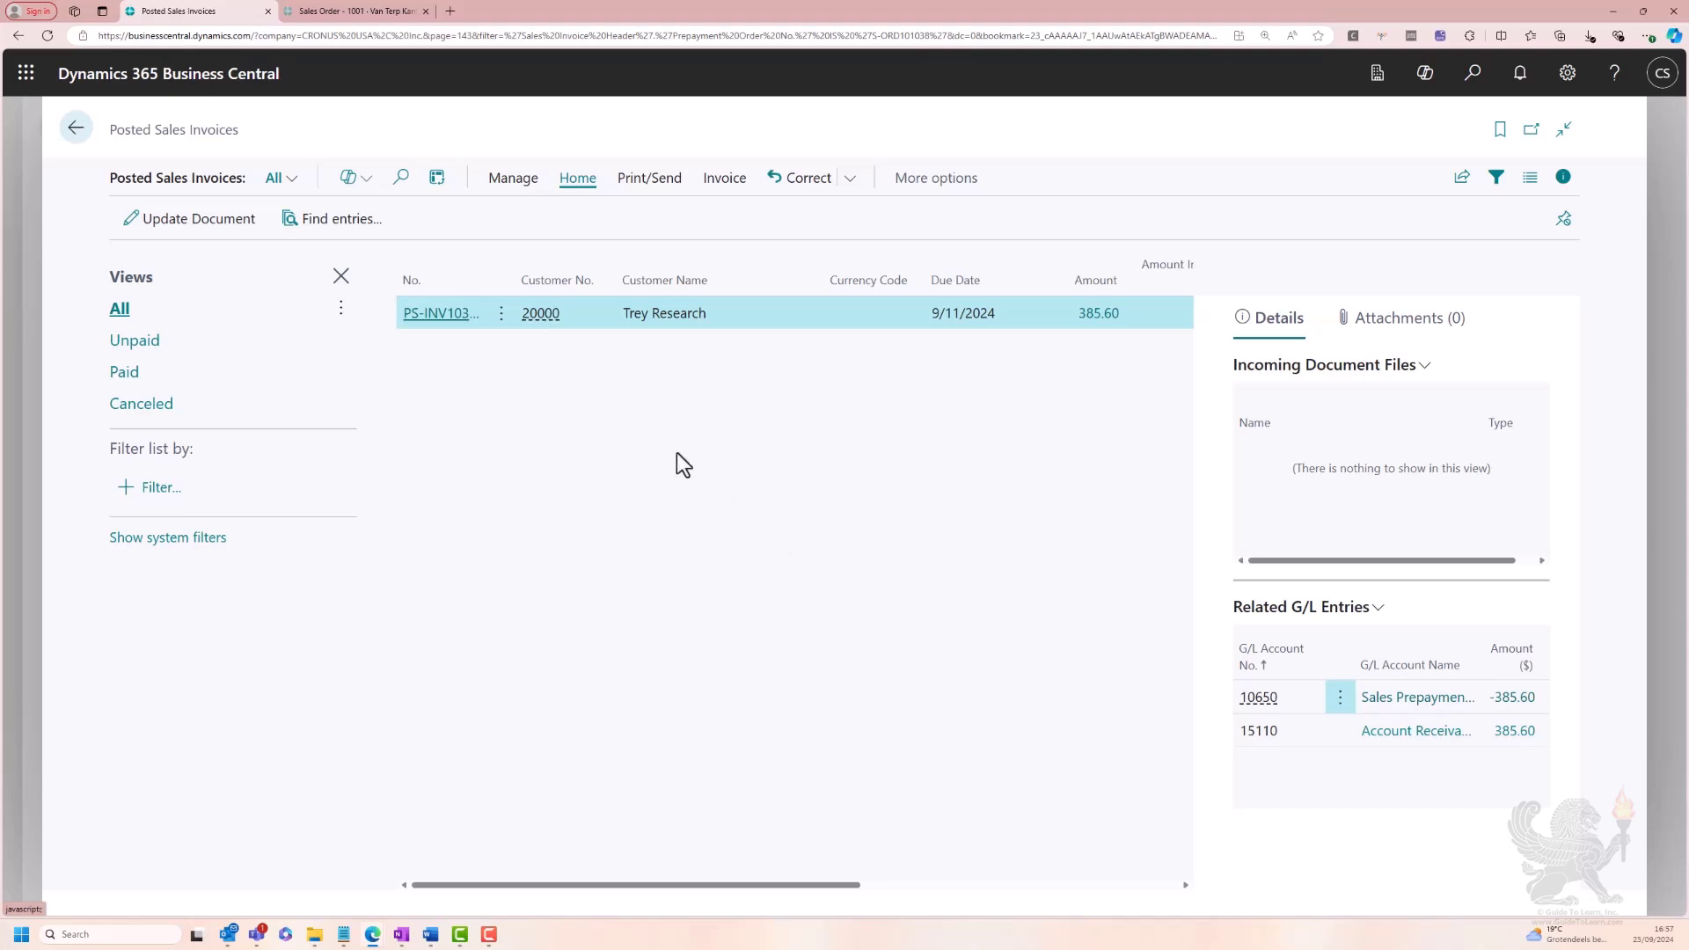
key(Escape)
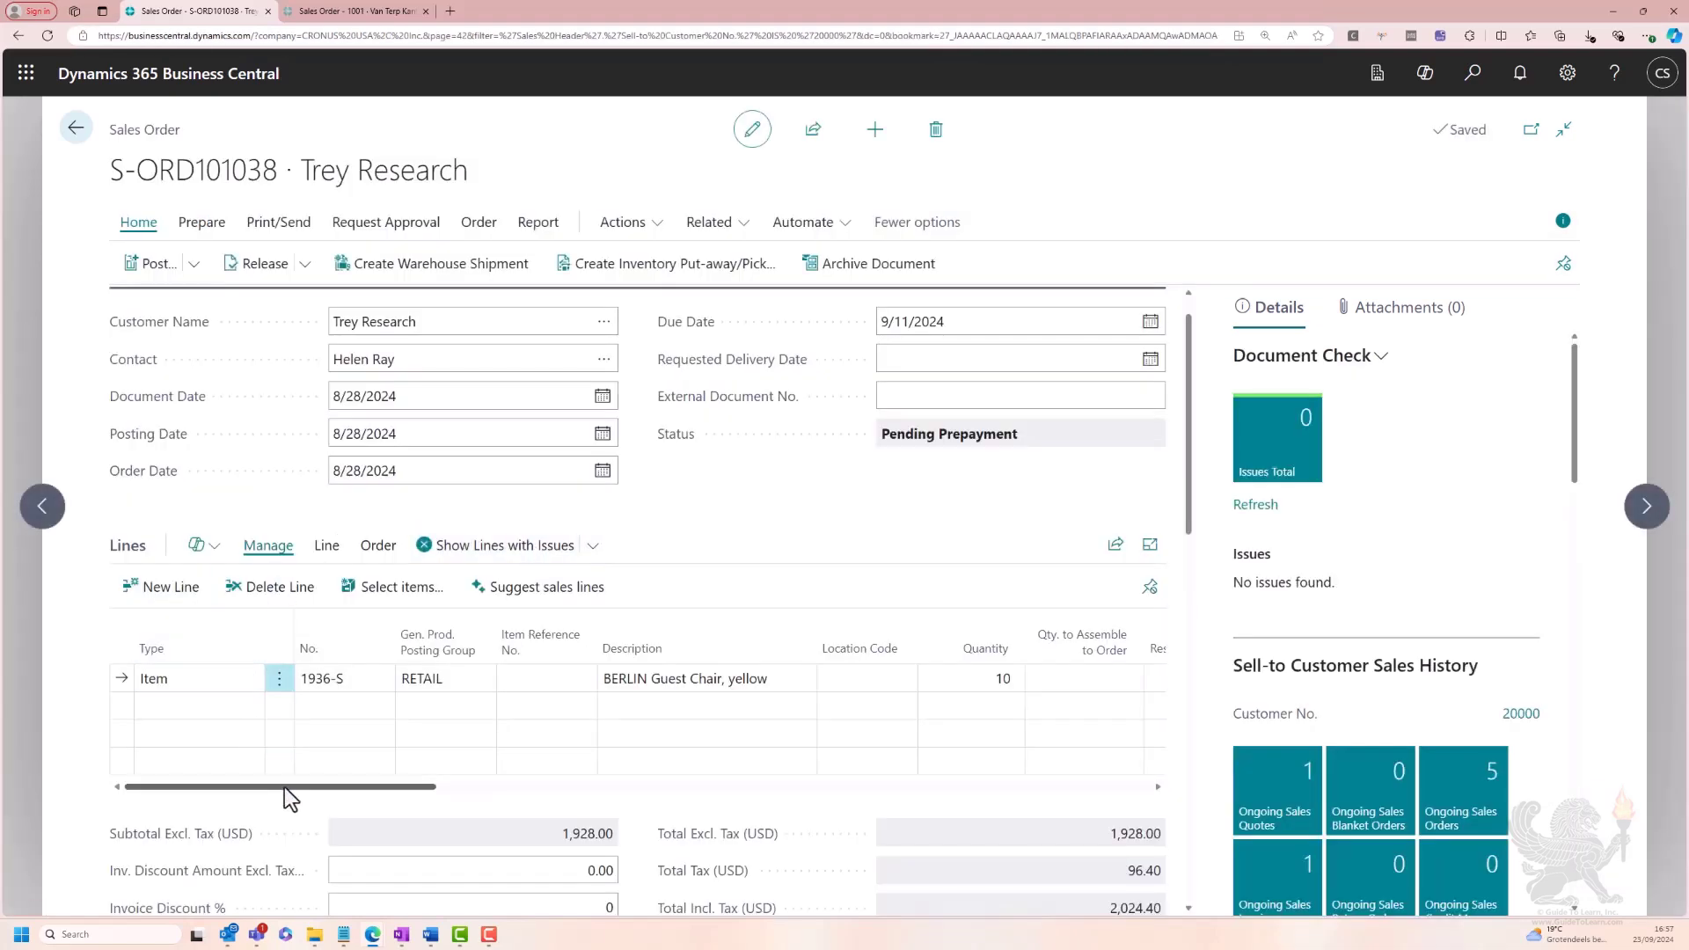
- Compare the prepayment line amount with the invoiced prepayment amount on the BERLIN Guest Chair line
drag(283, 788, 663, 796)
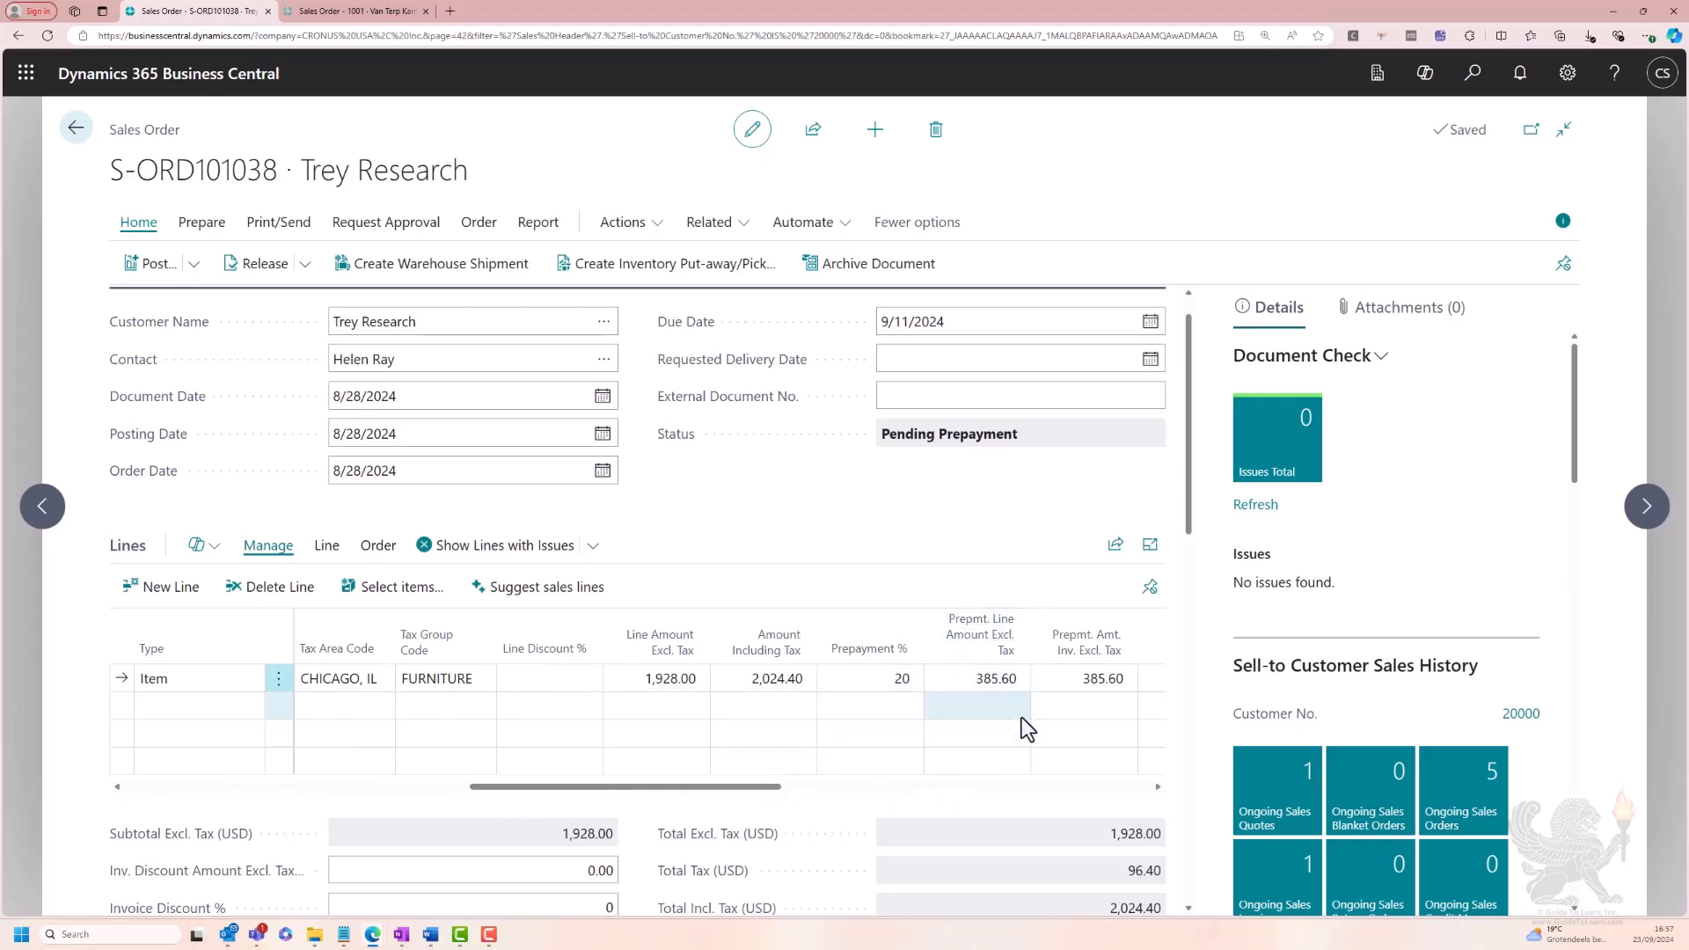
drag(747, 788, 768, 789)
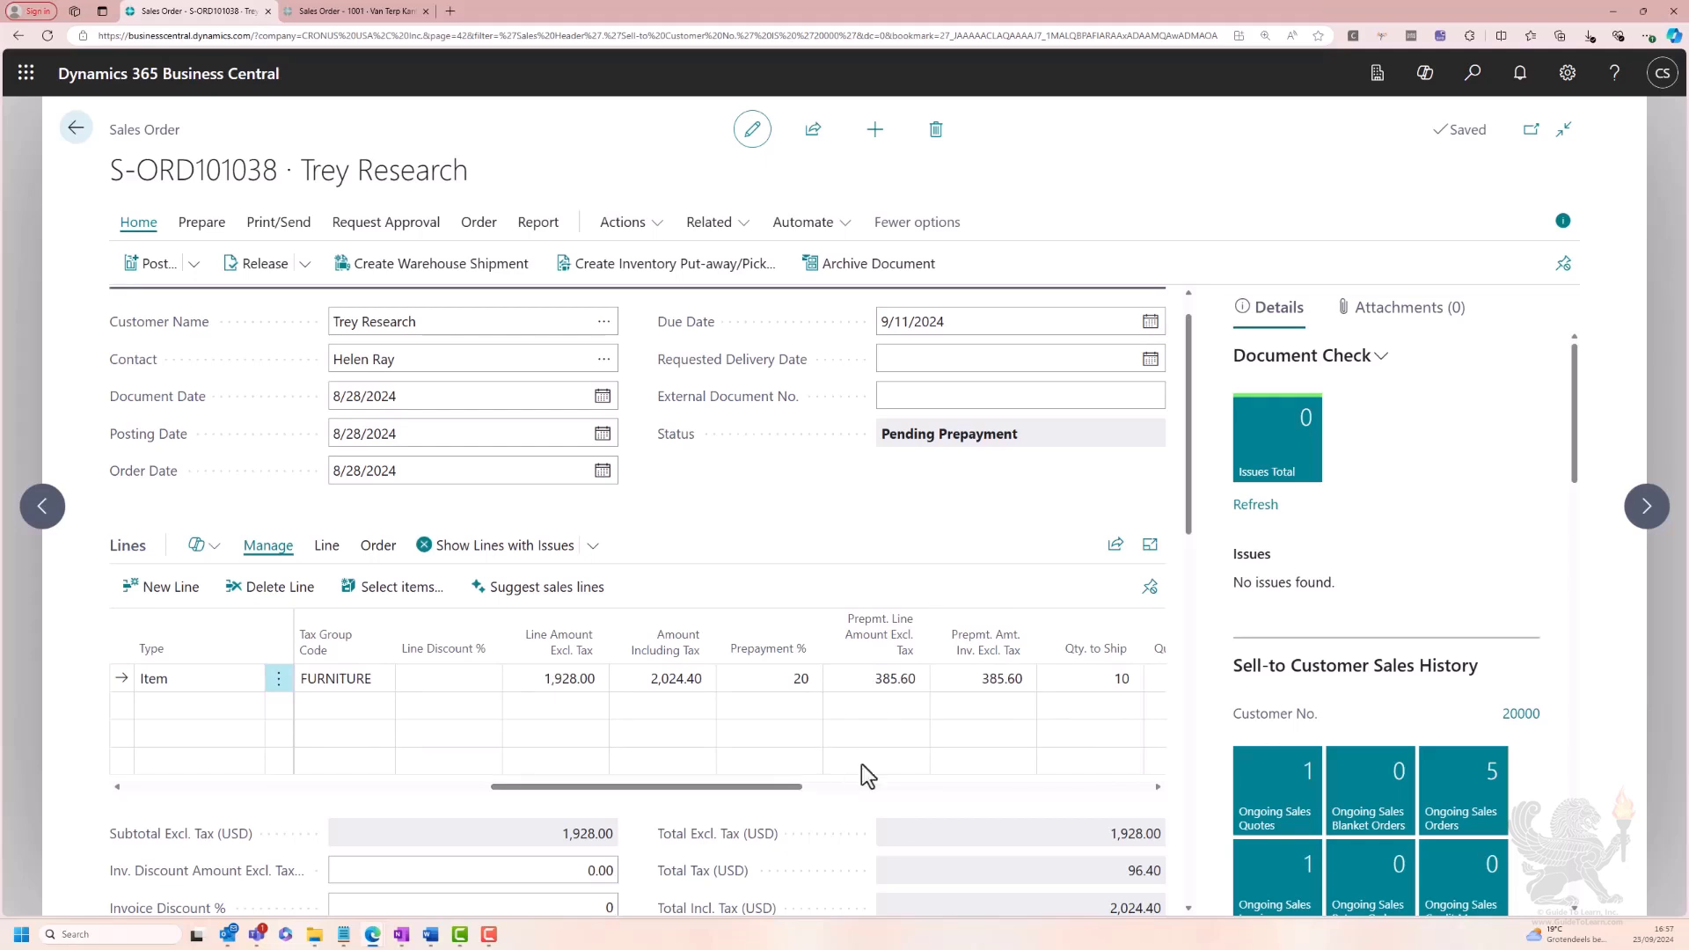
mouse_move(959, 653)
- Reopen the sales order and set the BERLIN Guest Chair line's quantity to 15
drag(725, 787, 430, 793)
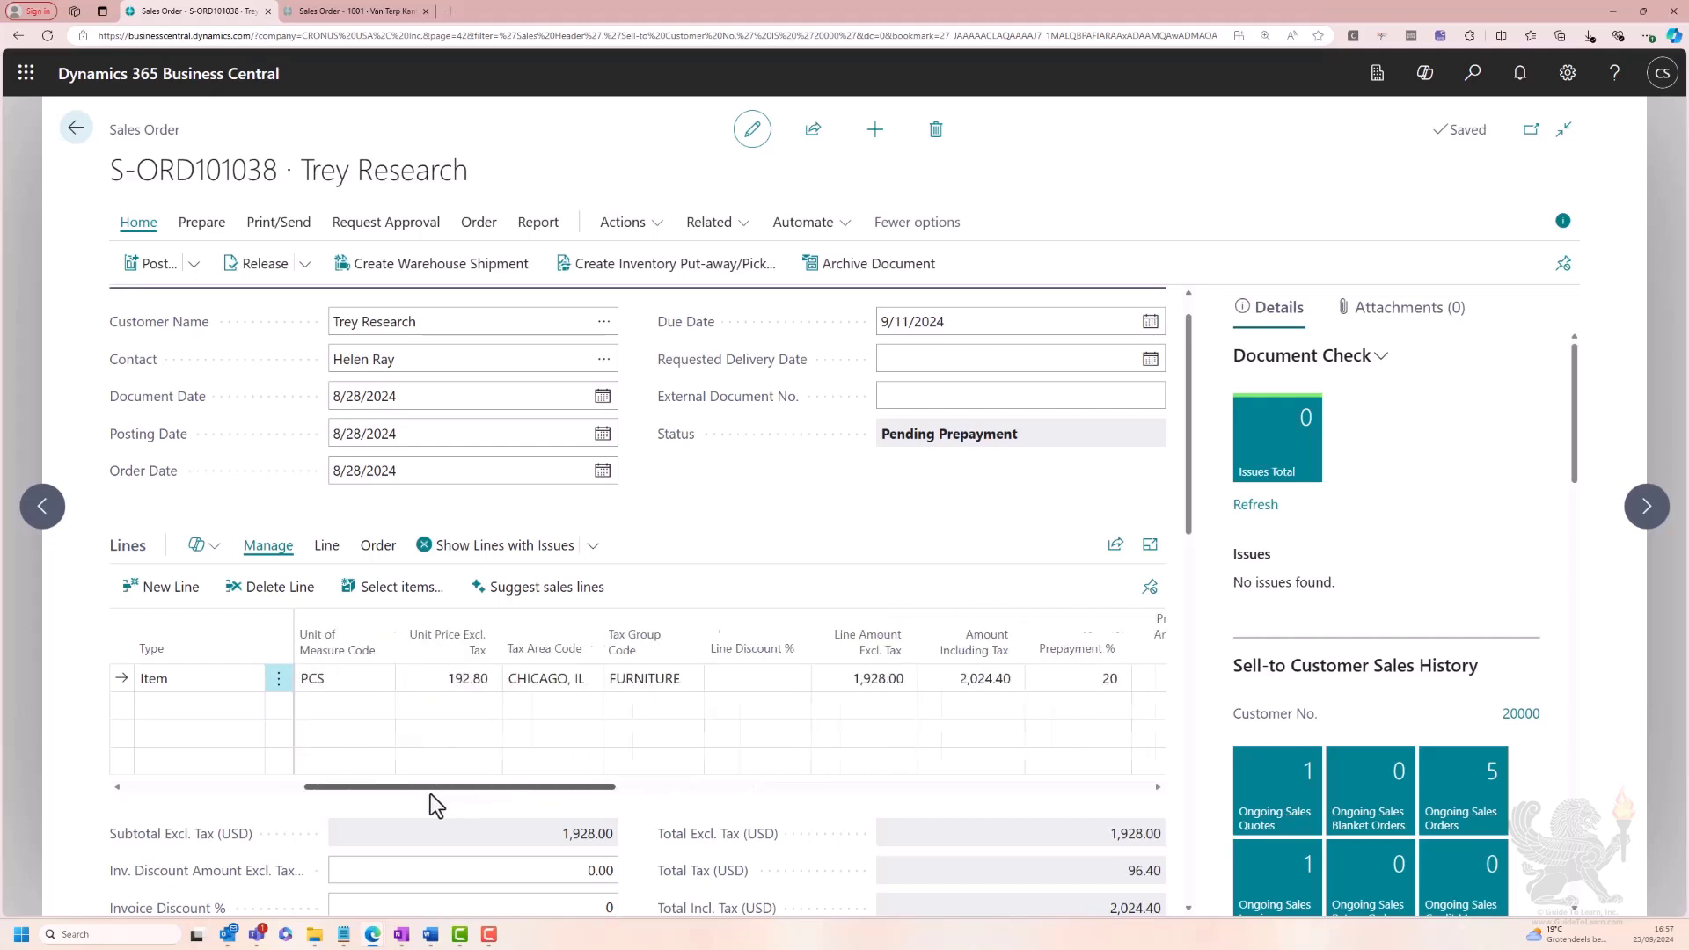
click(671, 681)
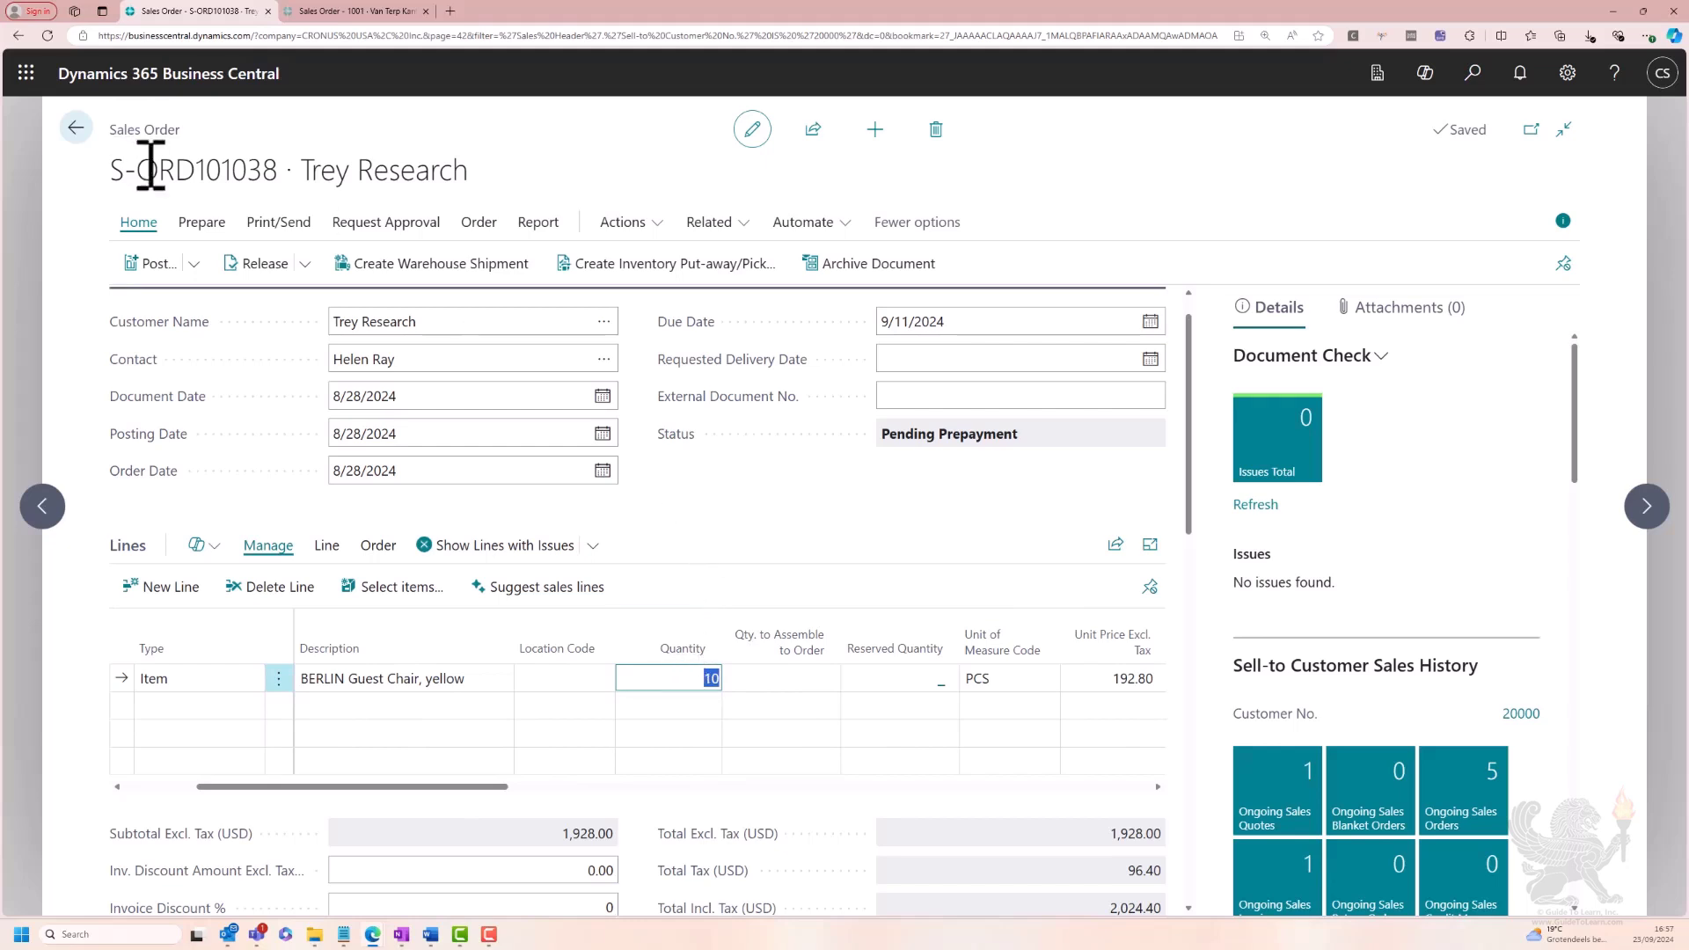
click(304, 265)
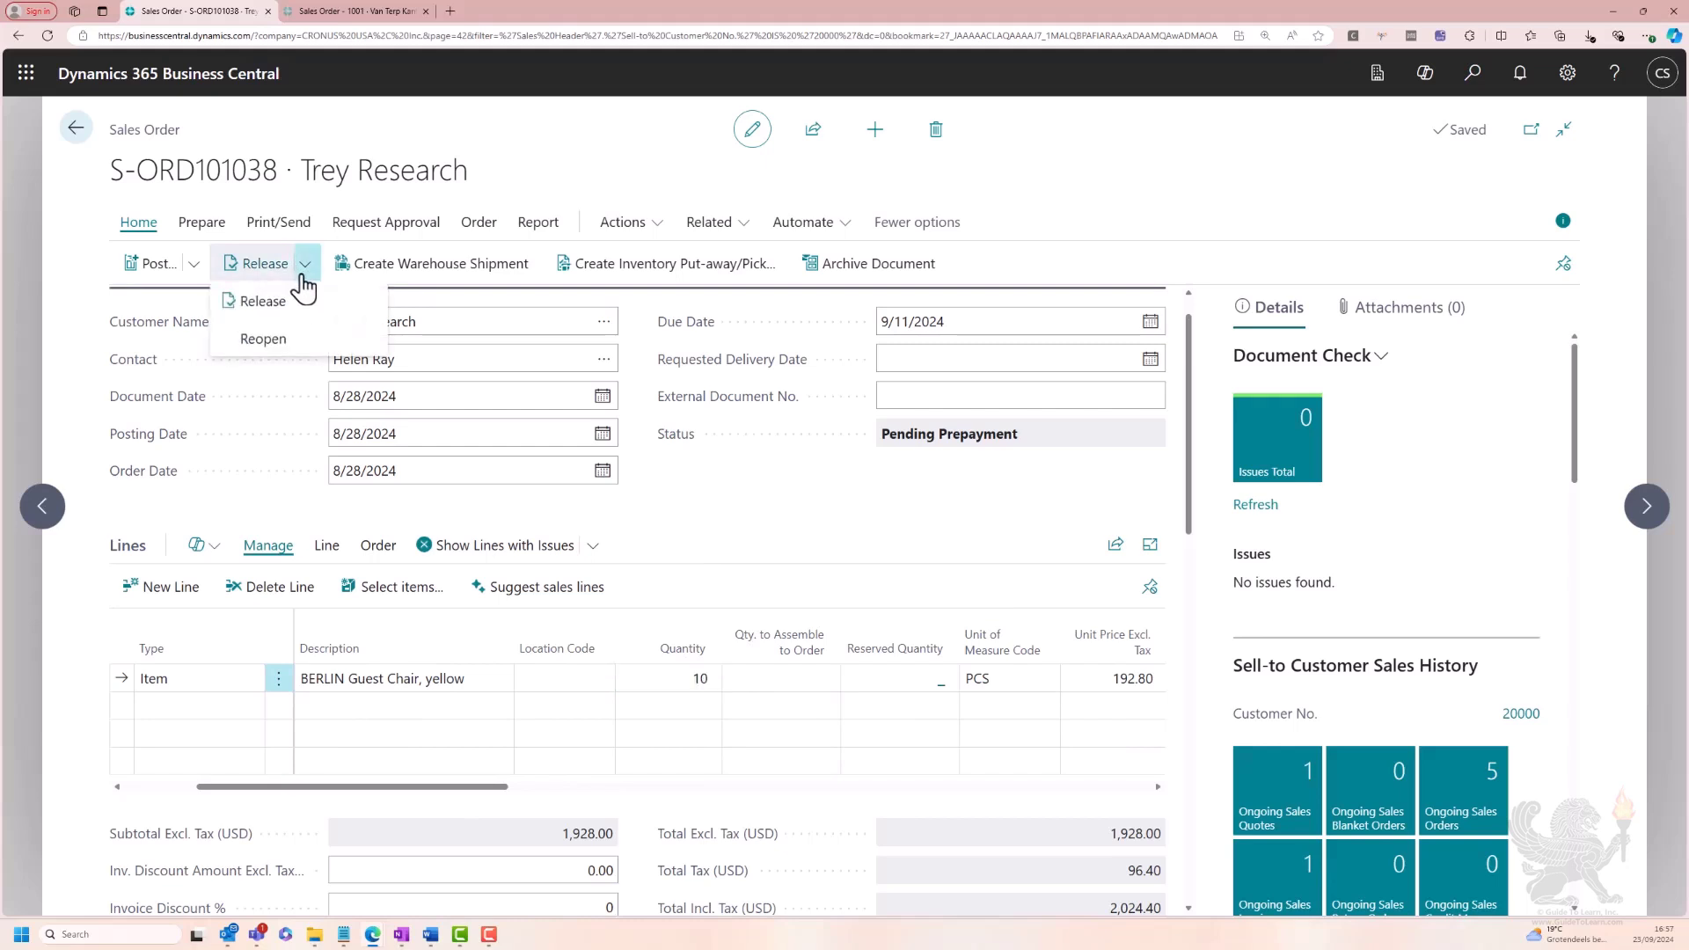
click(253, 338)
click(687, 679)
text(15)
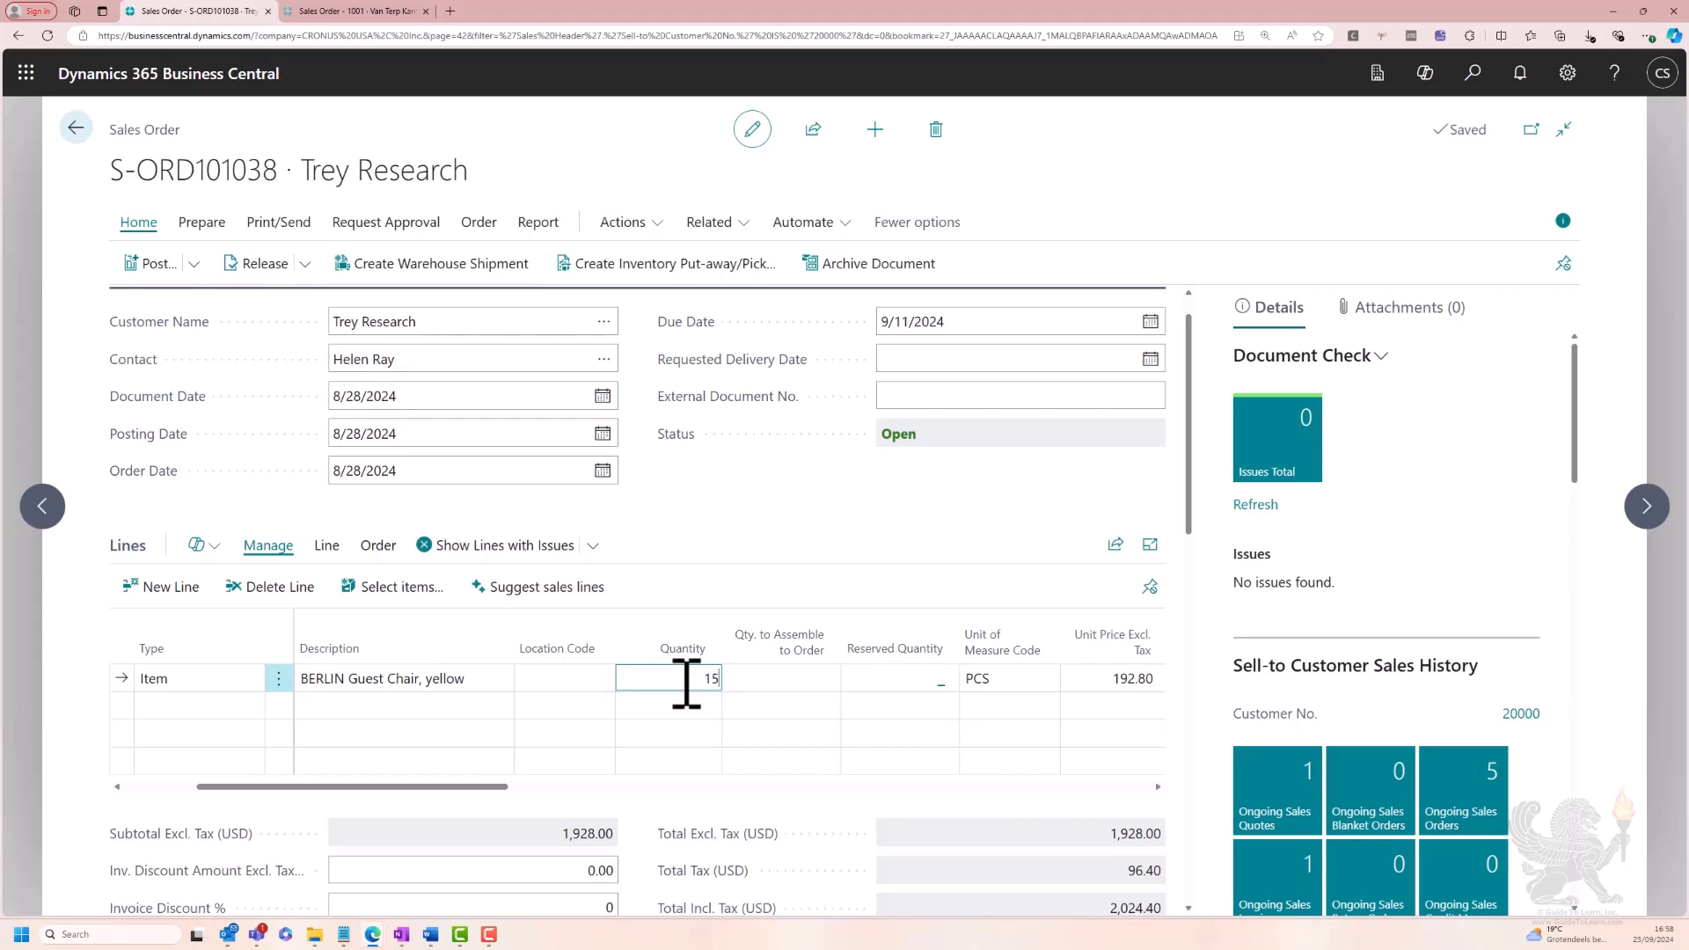
key(Tab)
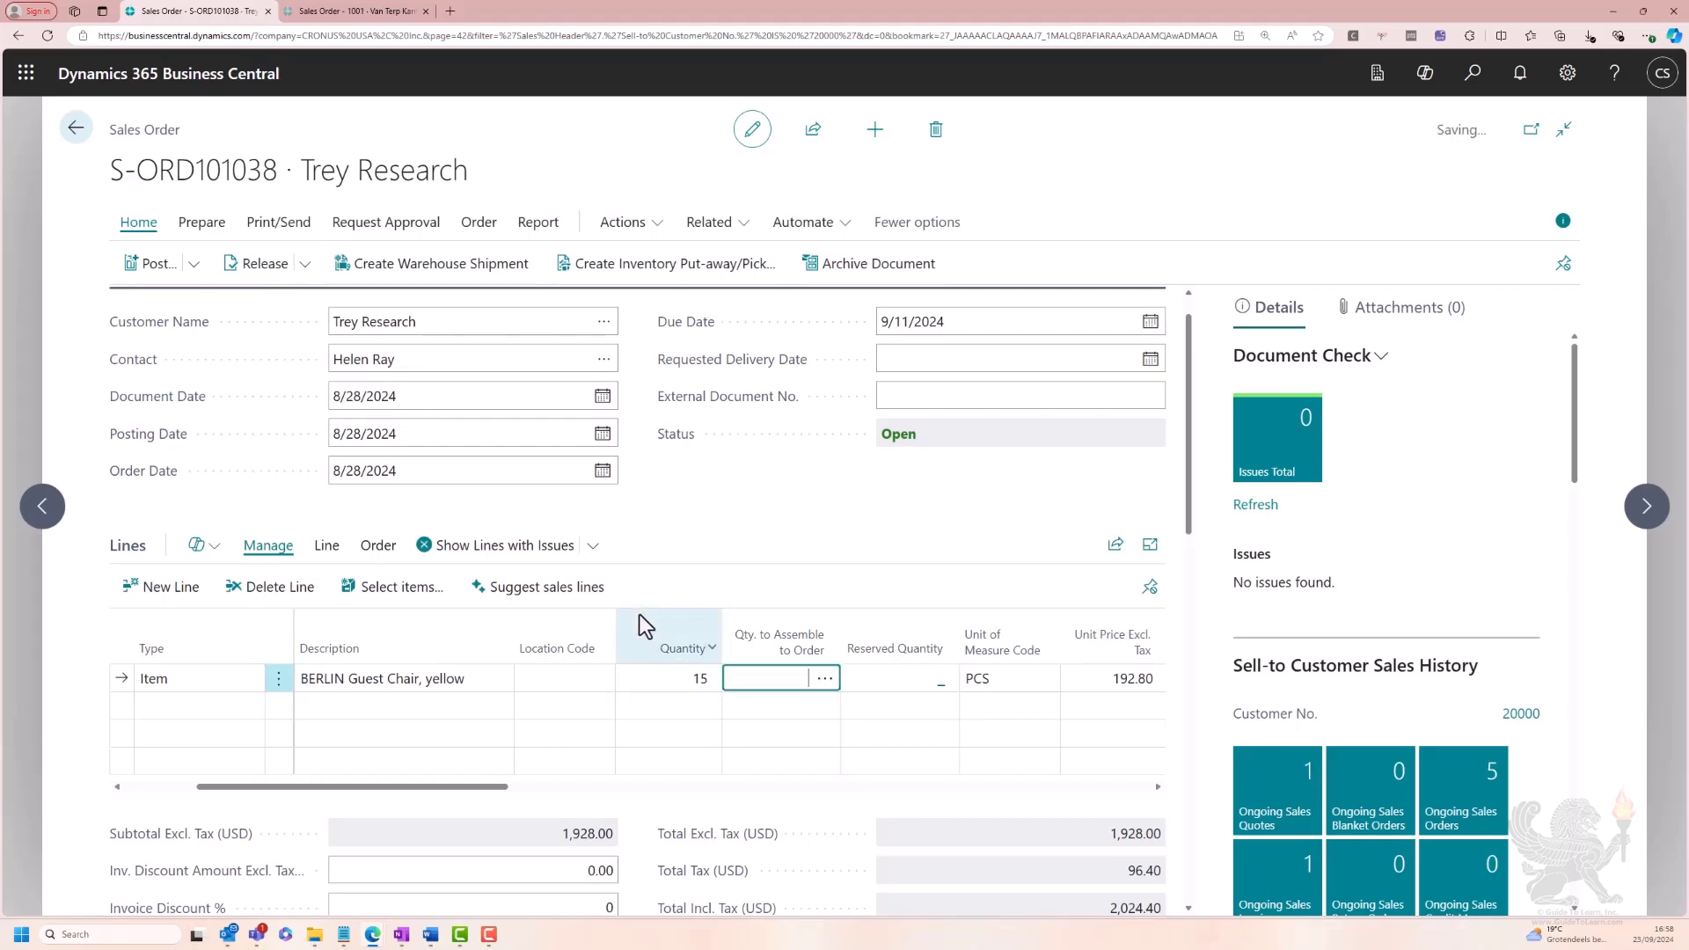
- Check the line's updated prepayment amounts and post another prepayment invoice for the Trey Research order
drag(491, 787, 754, 792)
click(984, 687)
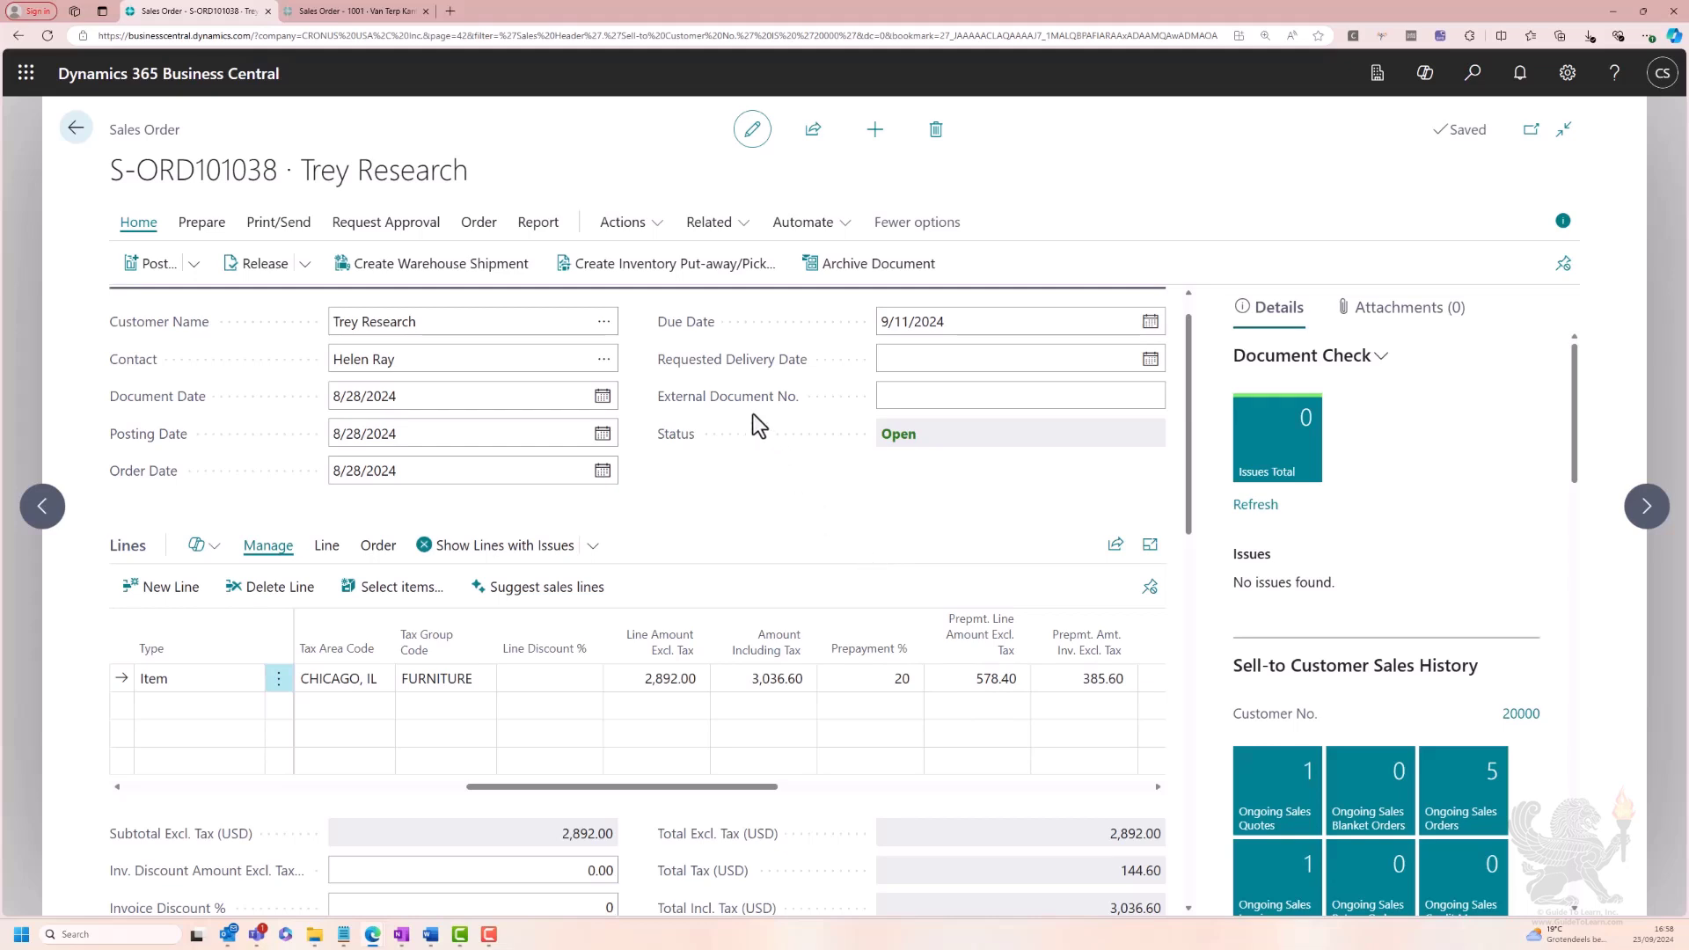
click(660, 236)
mouse_move(652, 383)
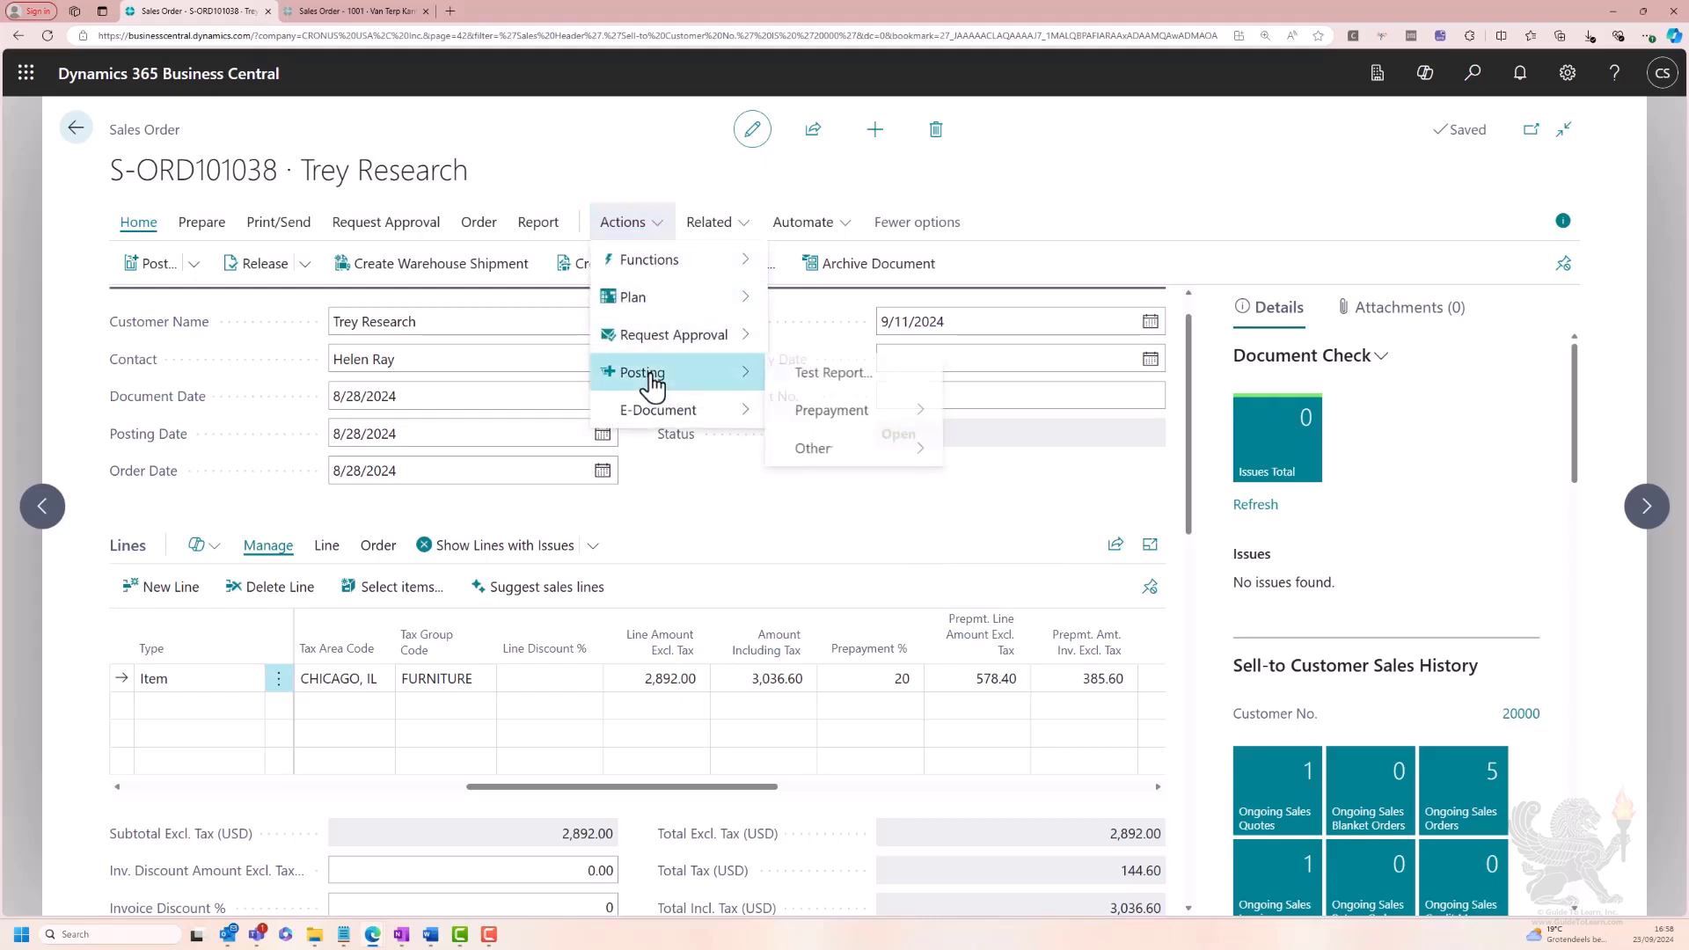
mouse_move(866, 427)
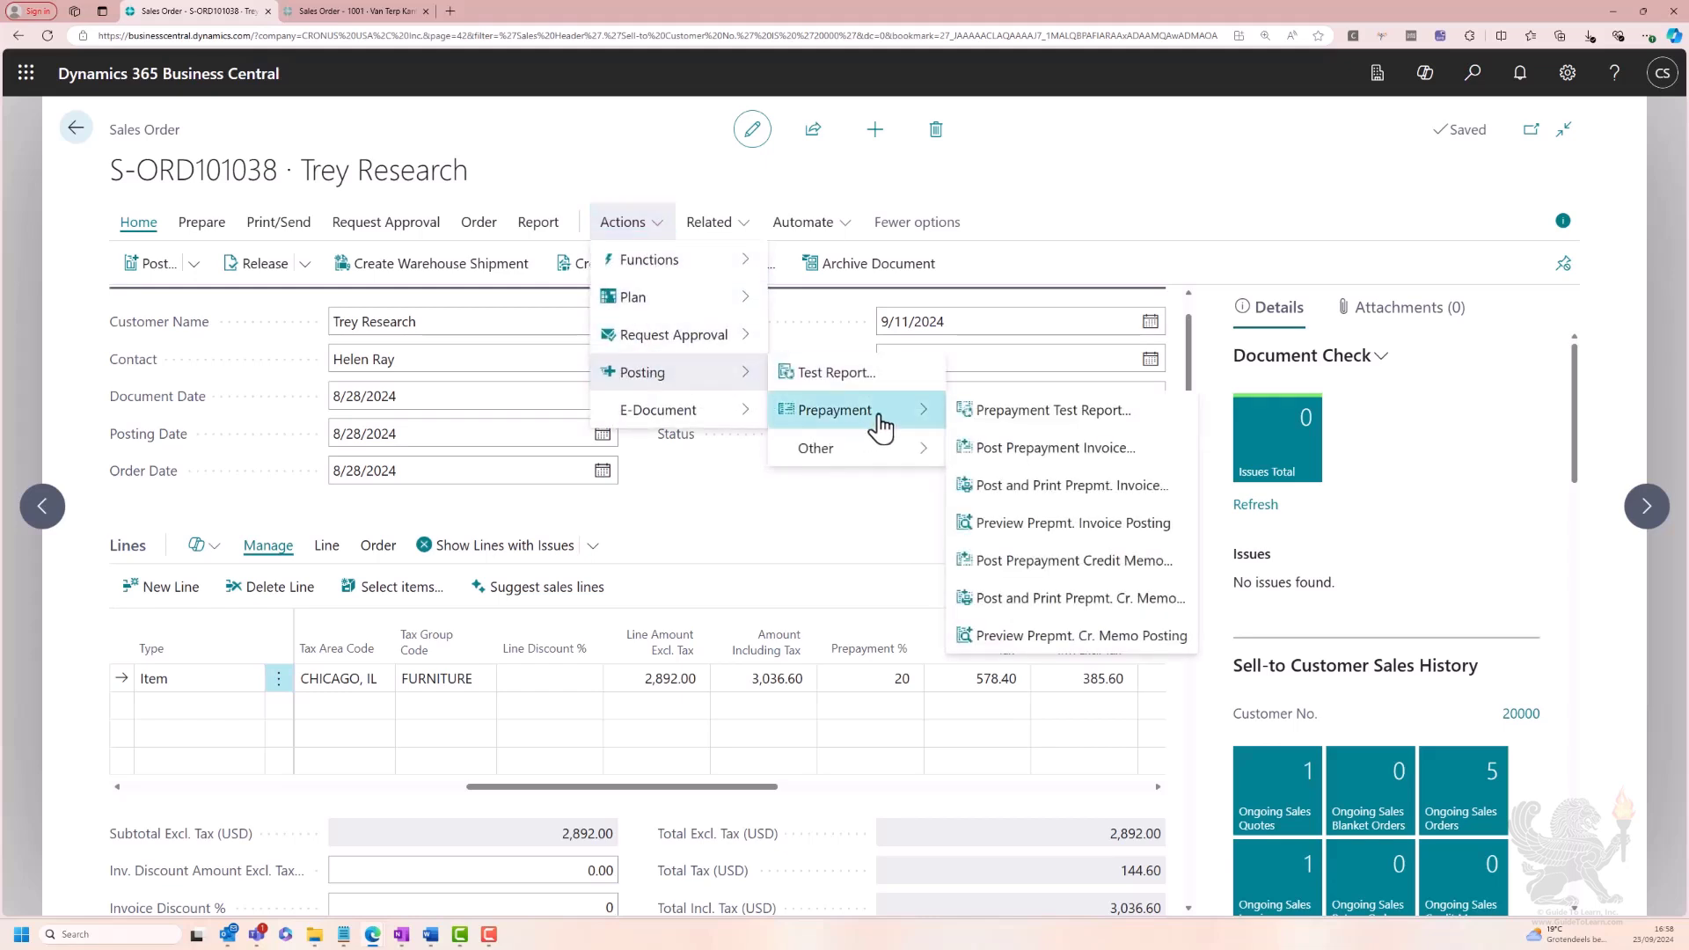
click(1062, 449)
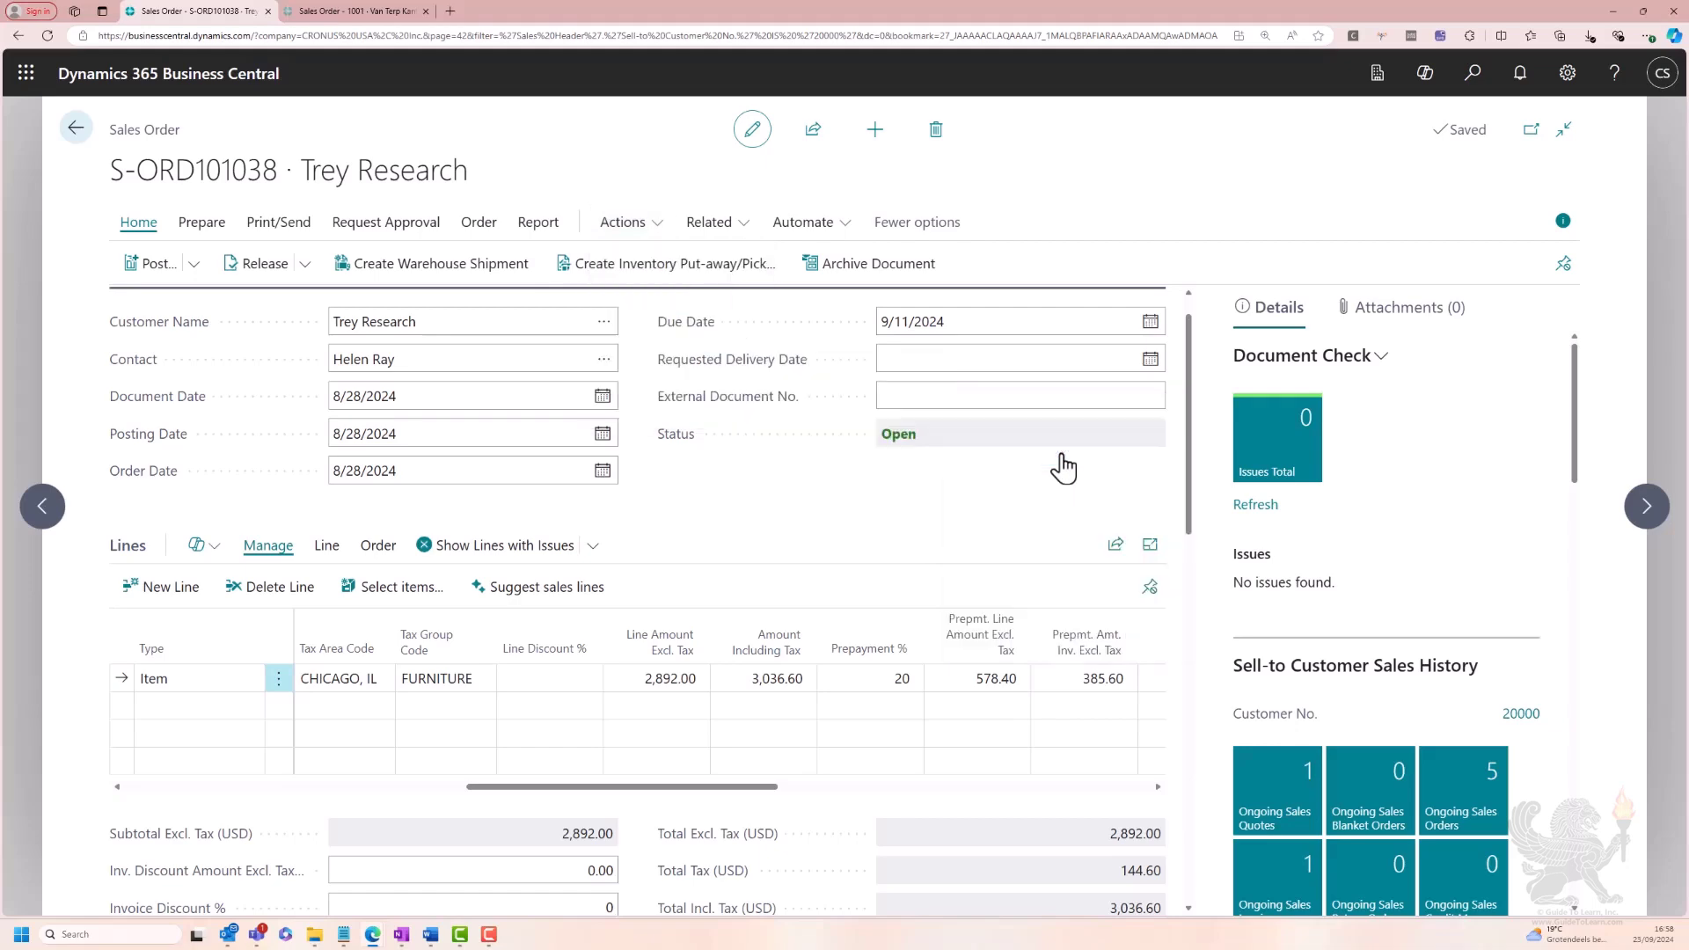
click(934, 553)
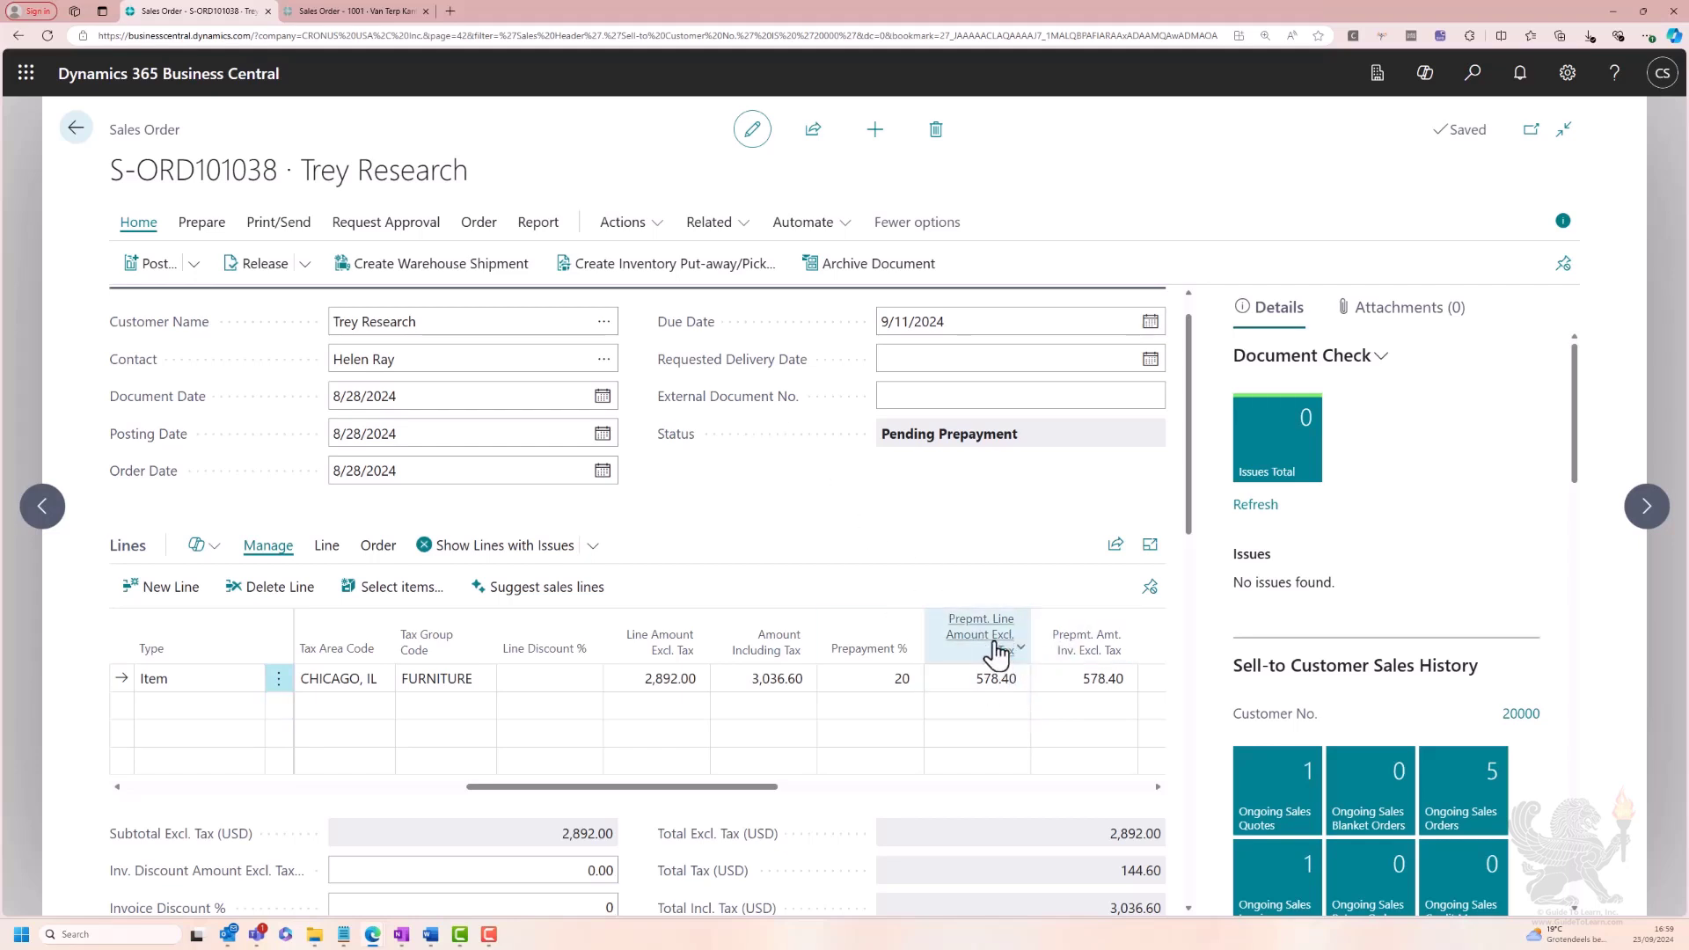
- View the posted prepayment invoices related to the order after the additional posting, and return to the order
click(651, 242)
click(714, 231)
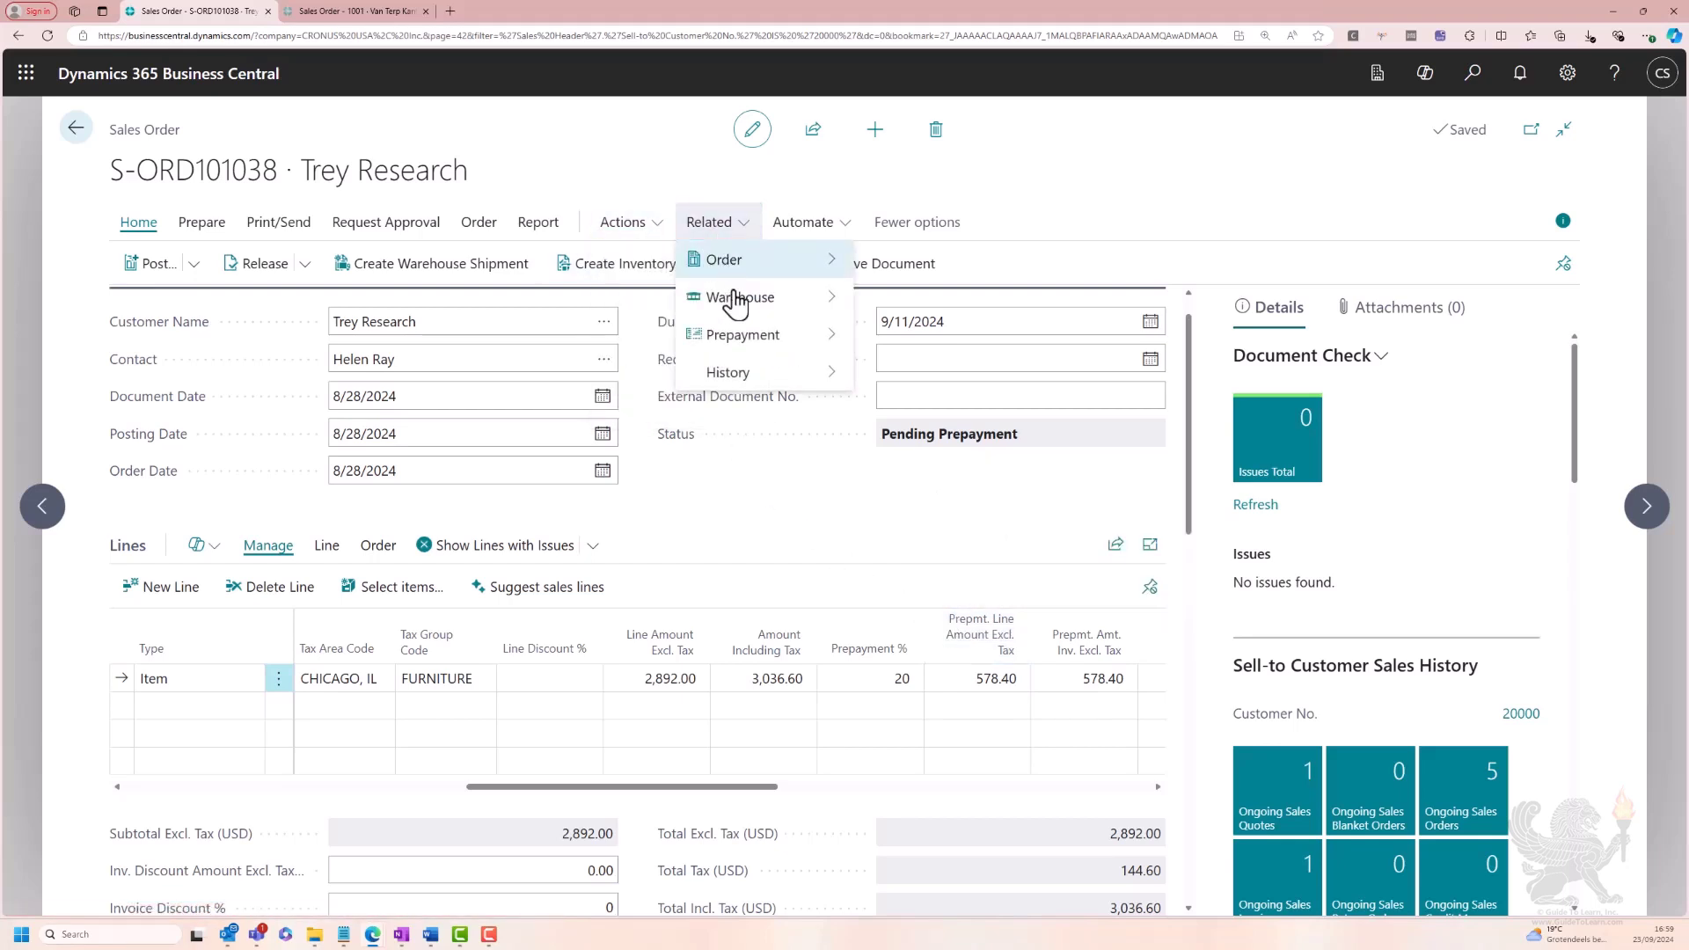
mouse_move(834, 350)
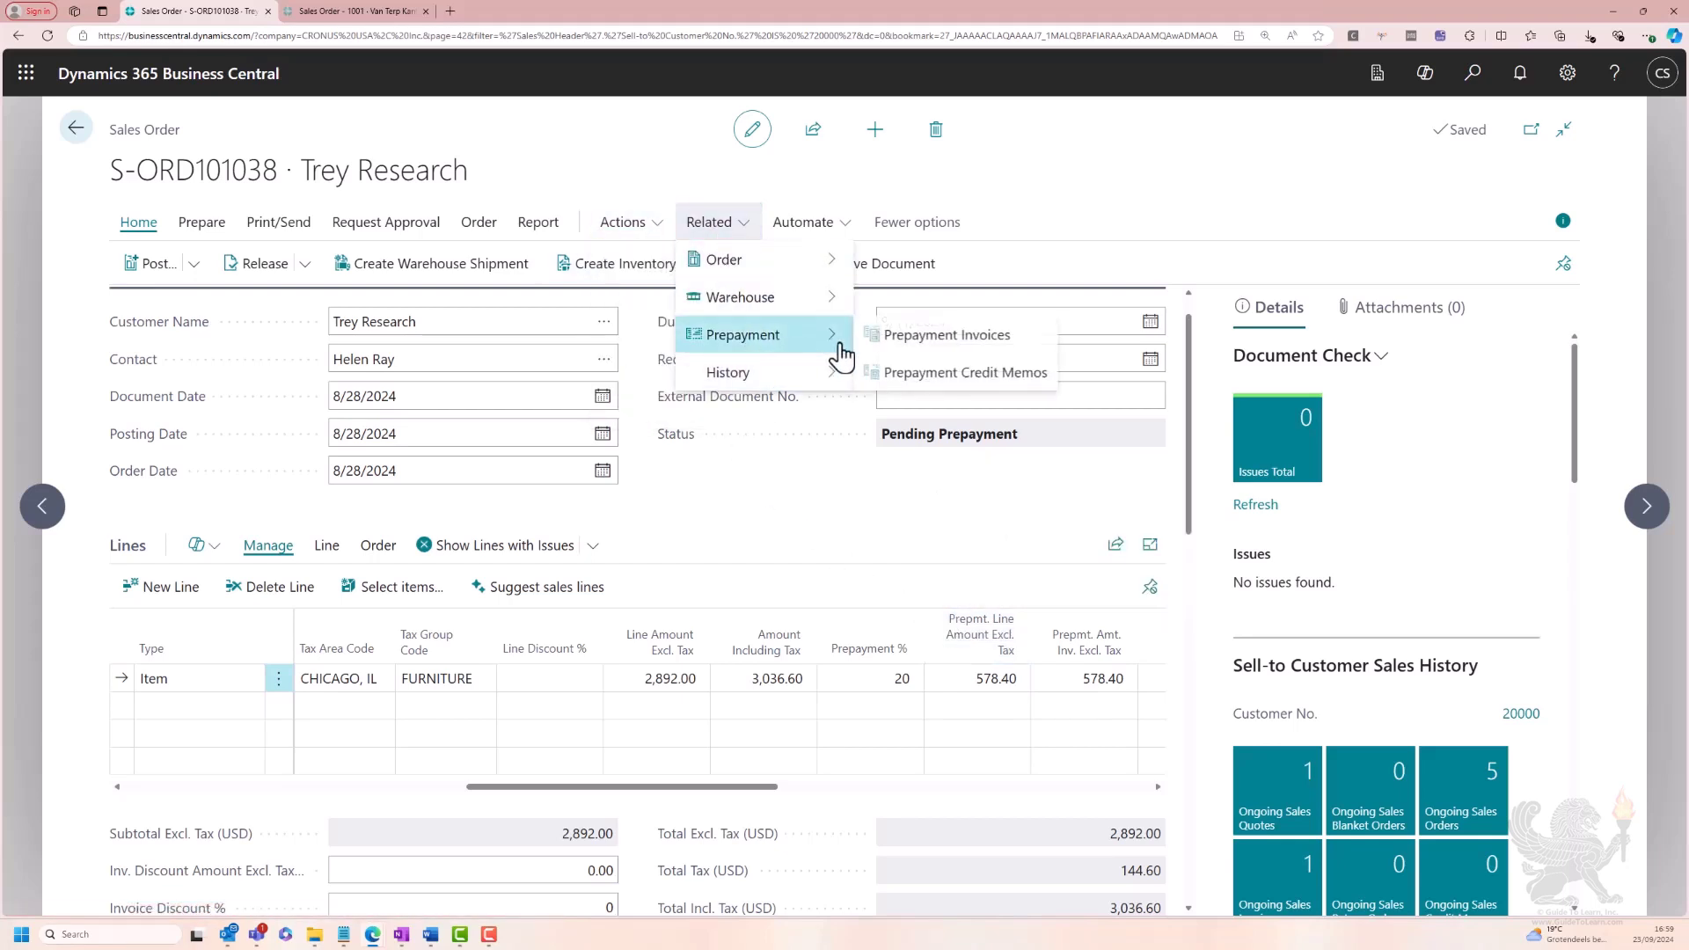
click(966, 357)
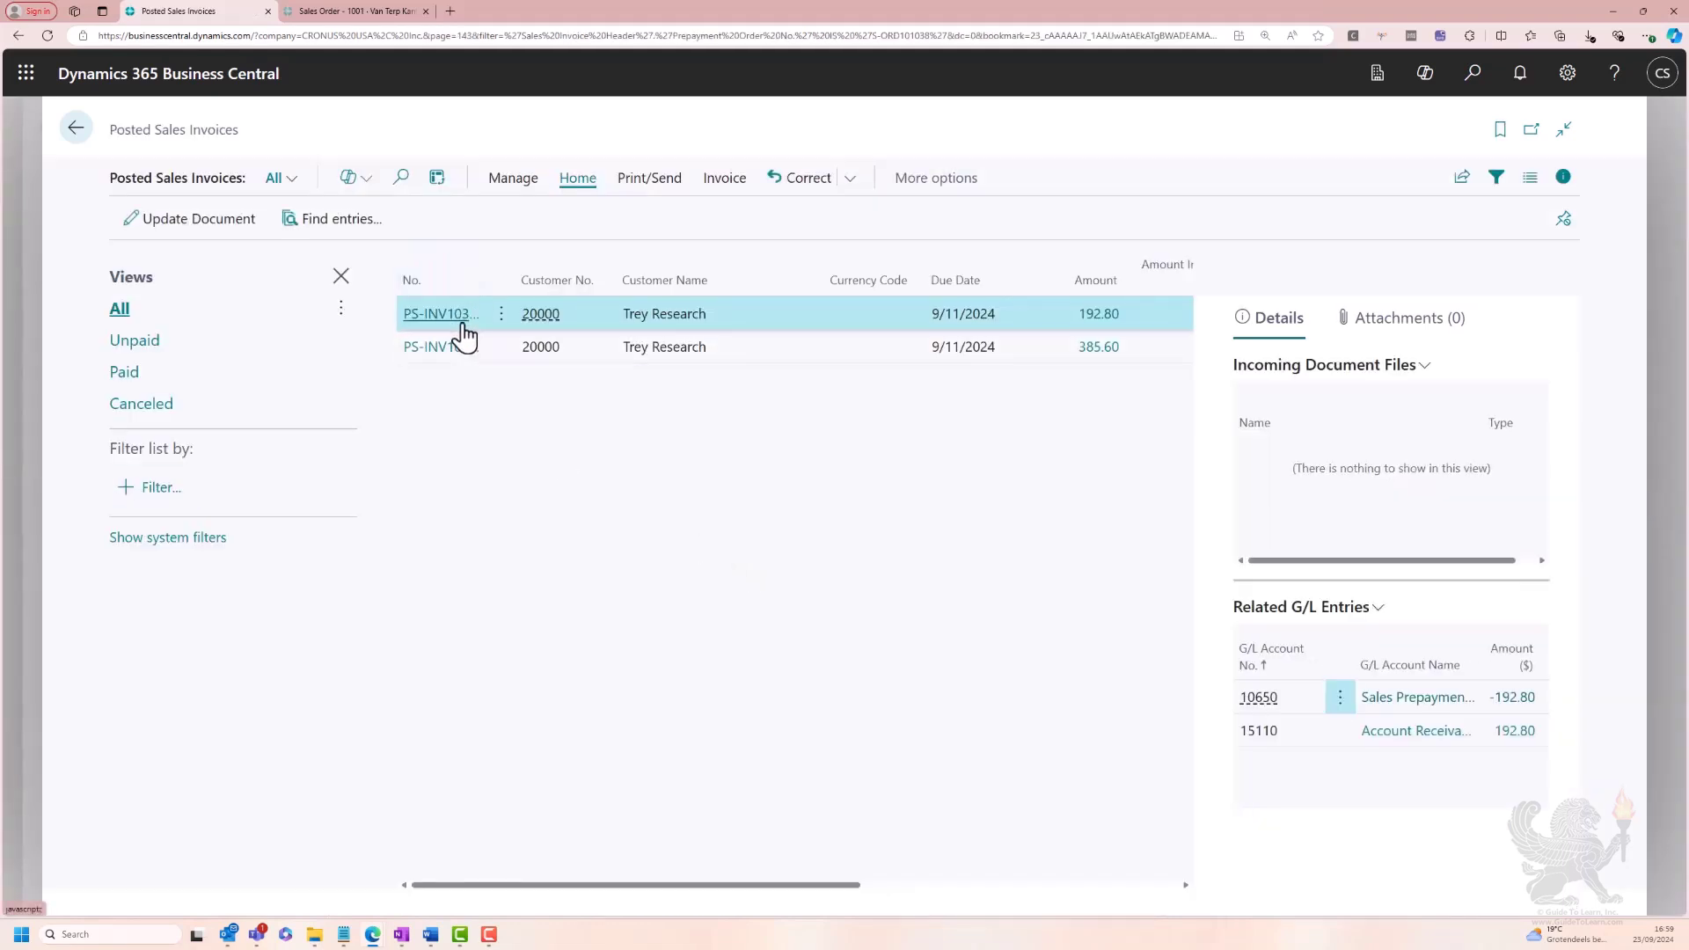
click(74, 130)
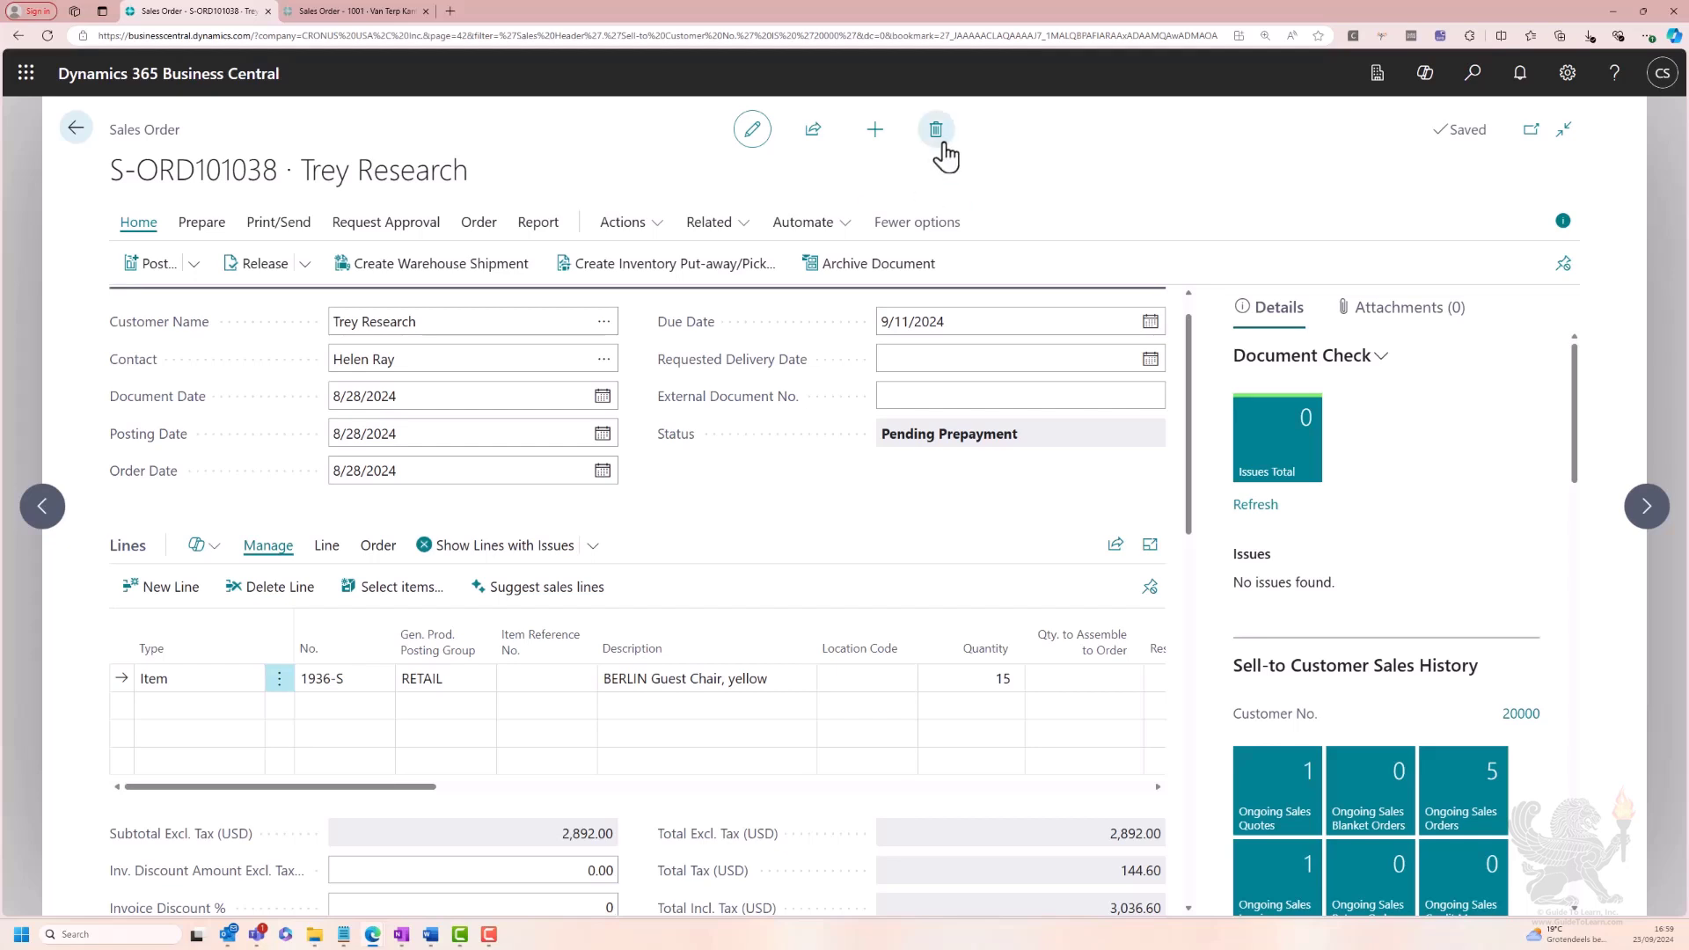
- Reopen the Trey Research sales order and try to delete it while its prepayment is still invoiced
click(304, 264)
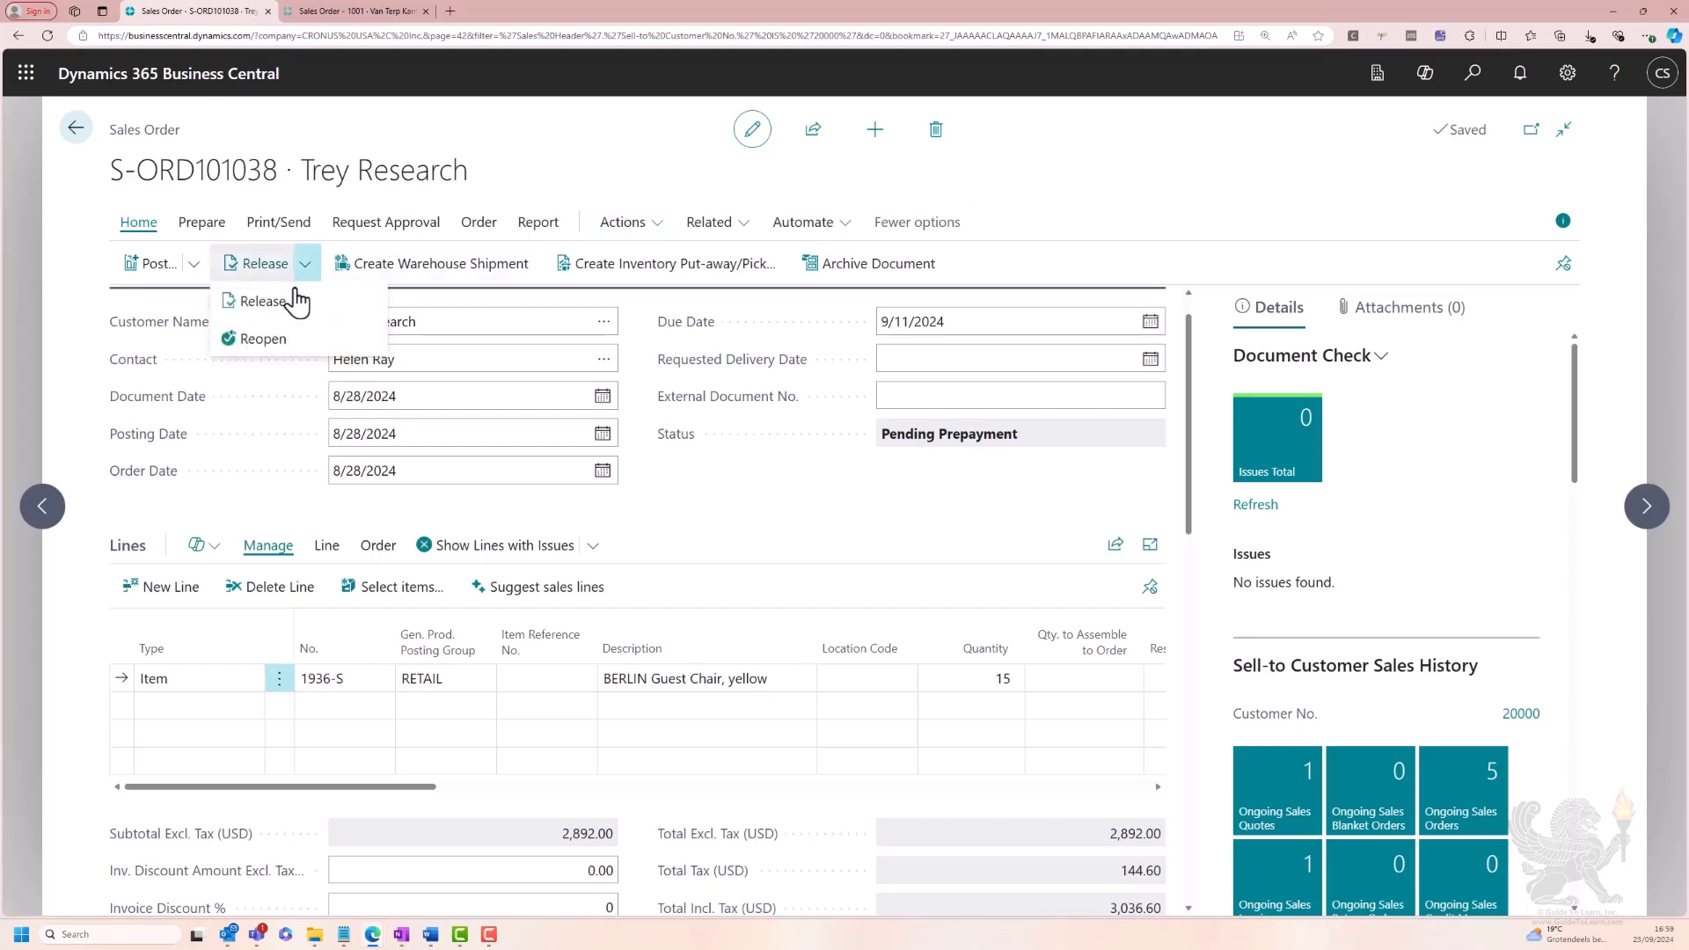
click(263, 338)
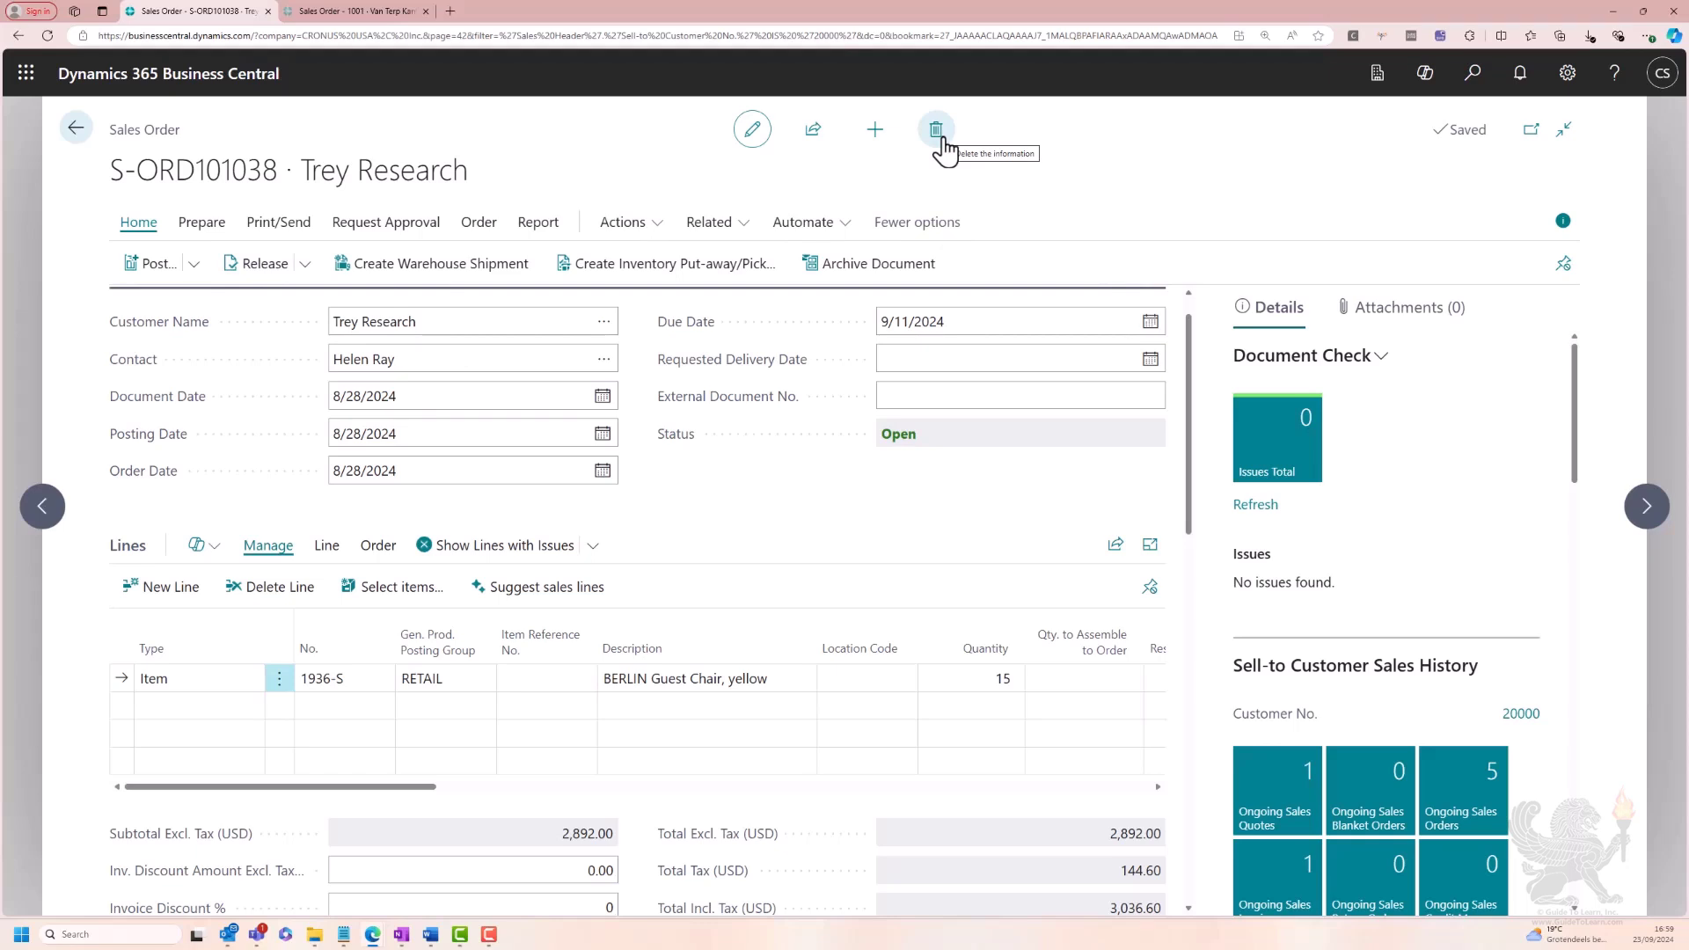
click(935, 141)
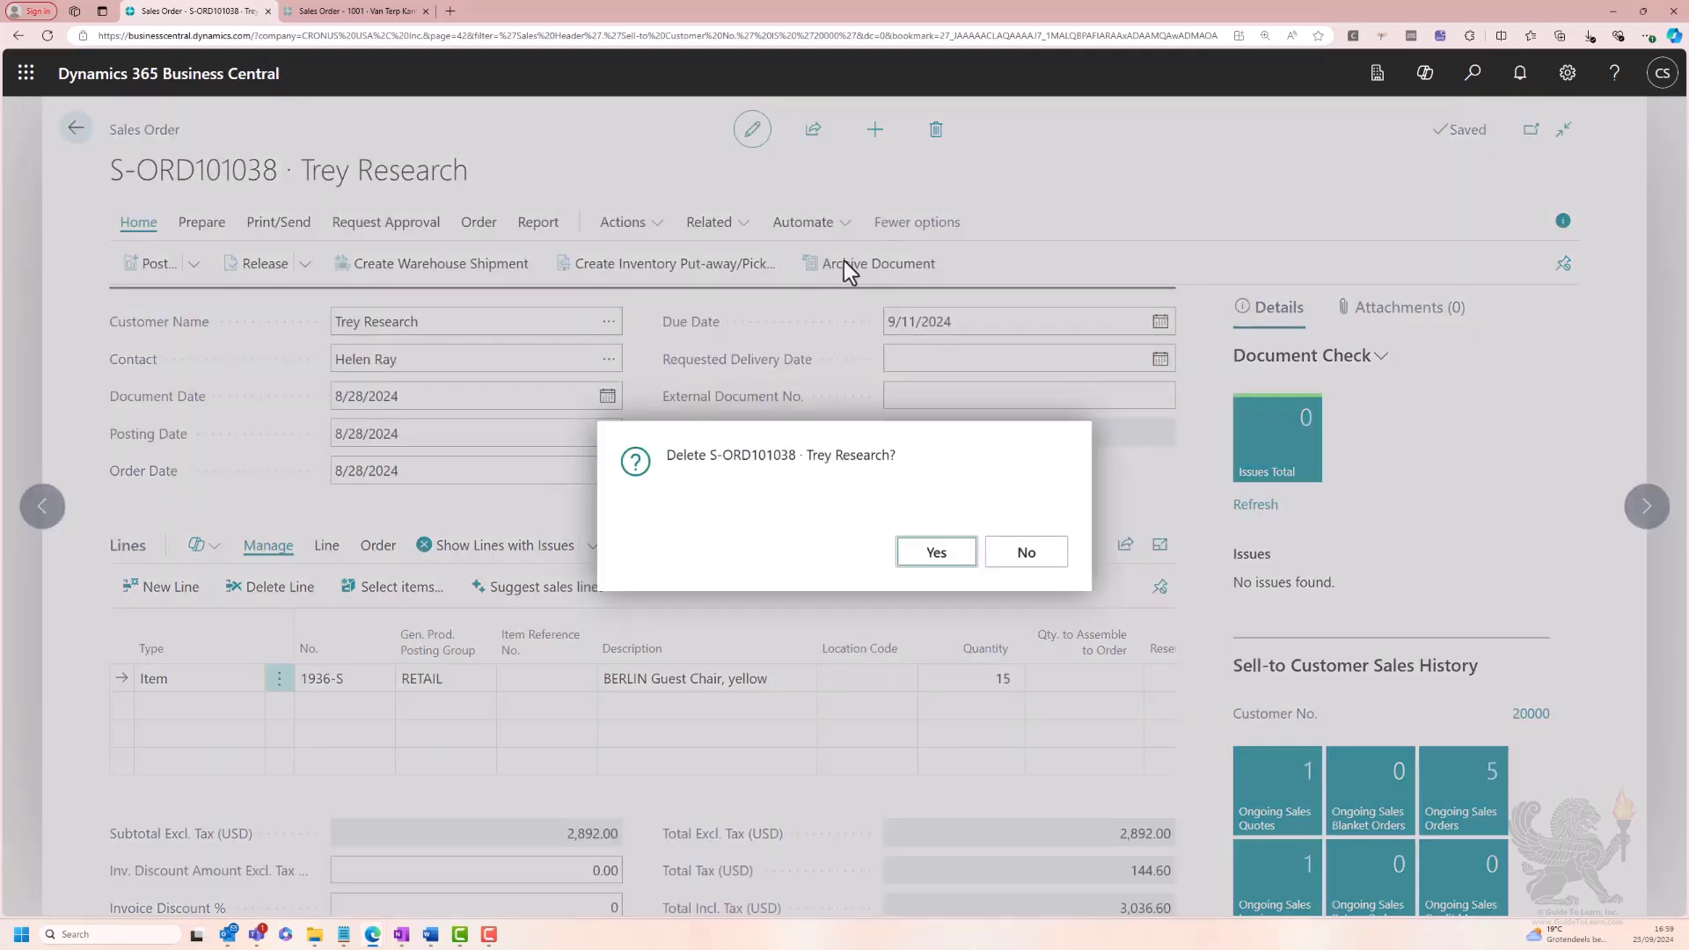
click(928, 554)
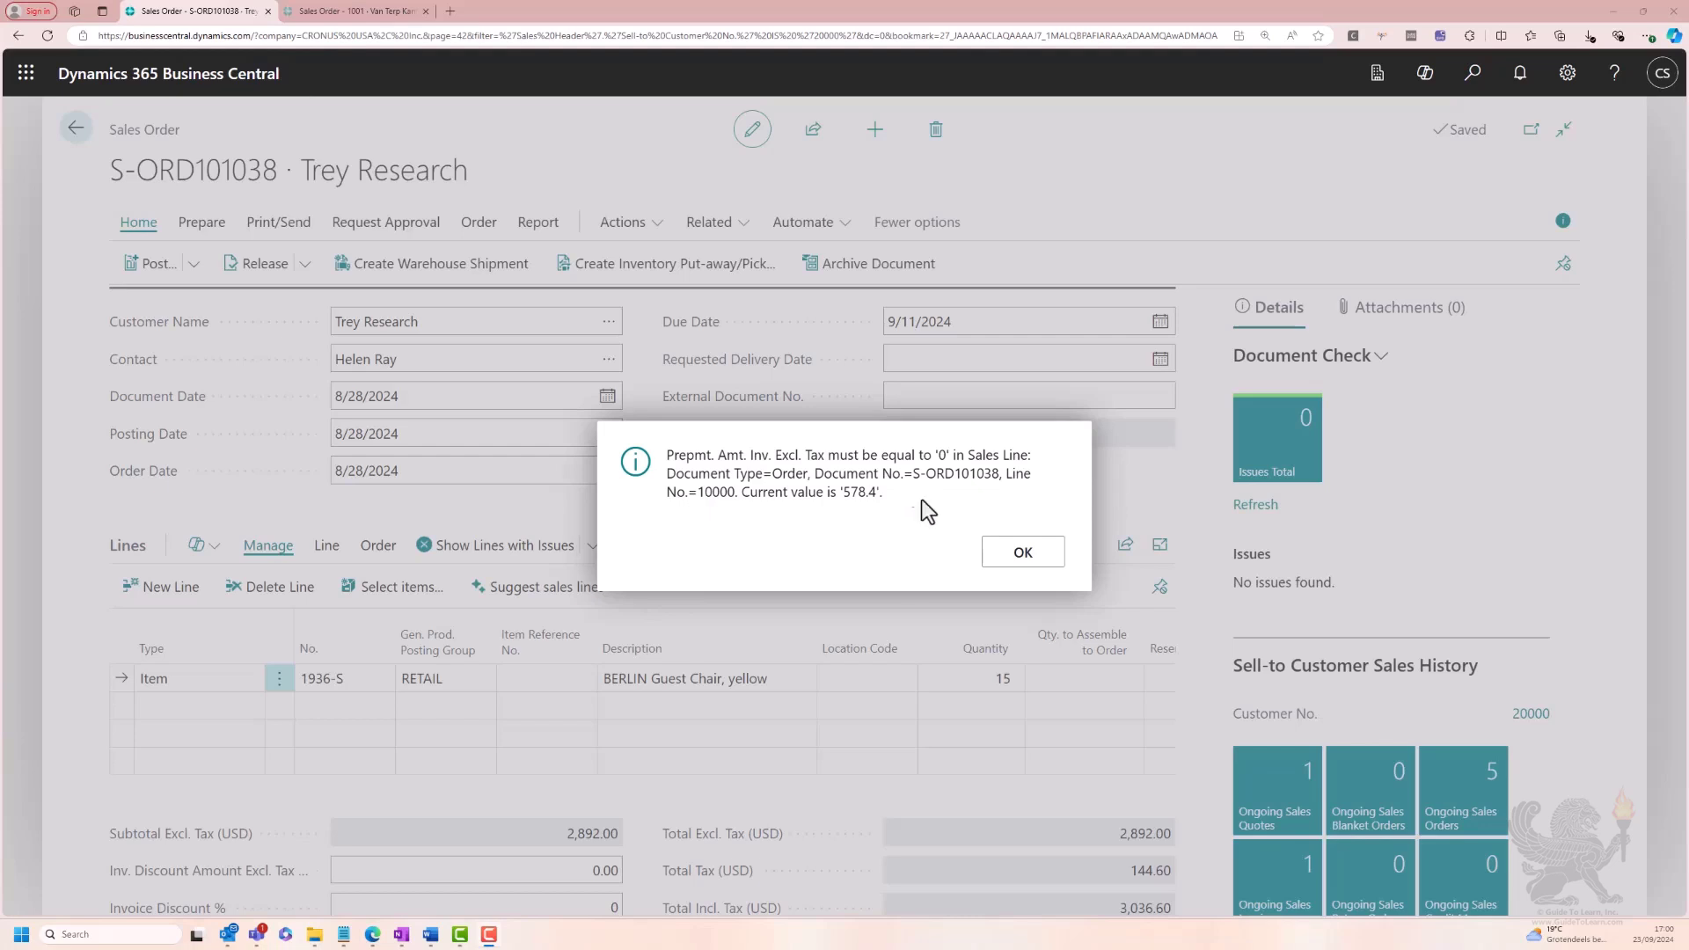
click(997, 563)
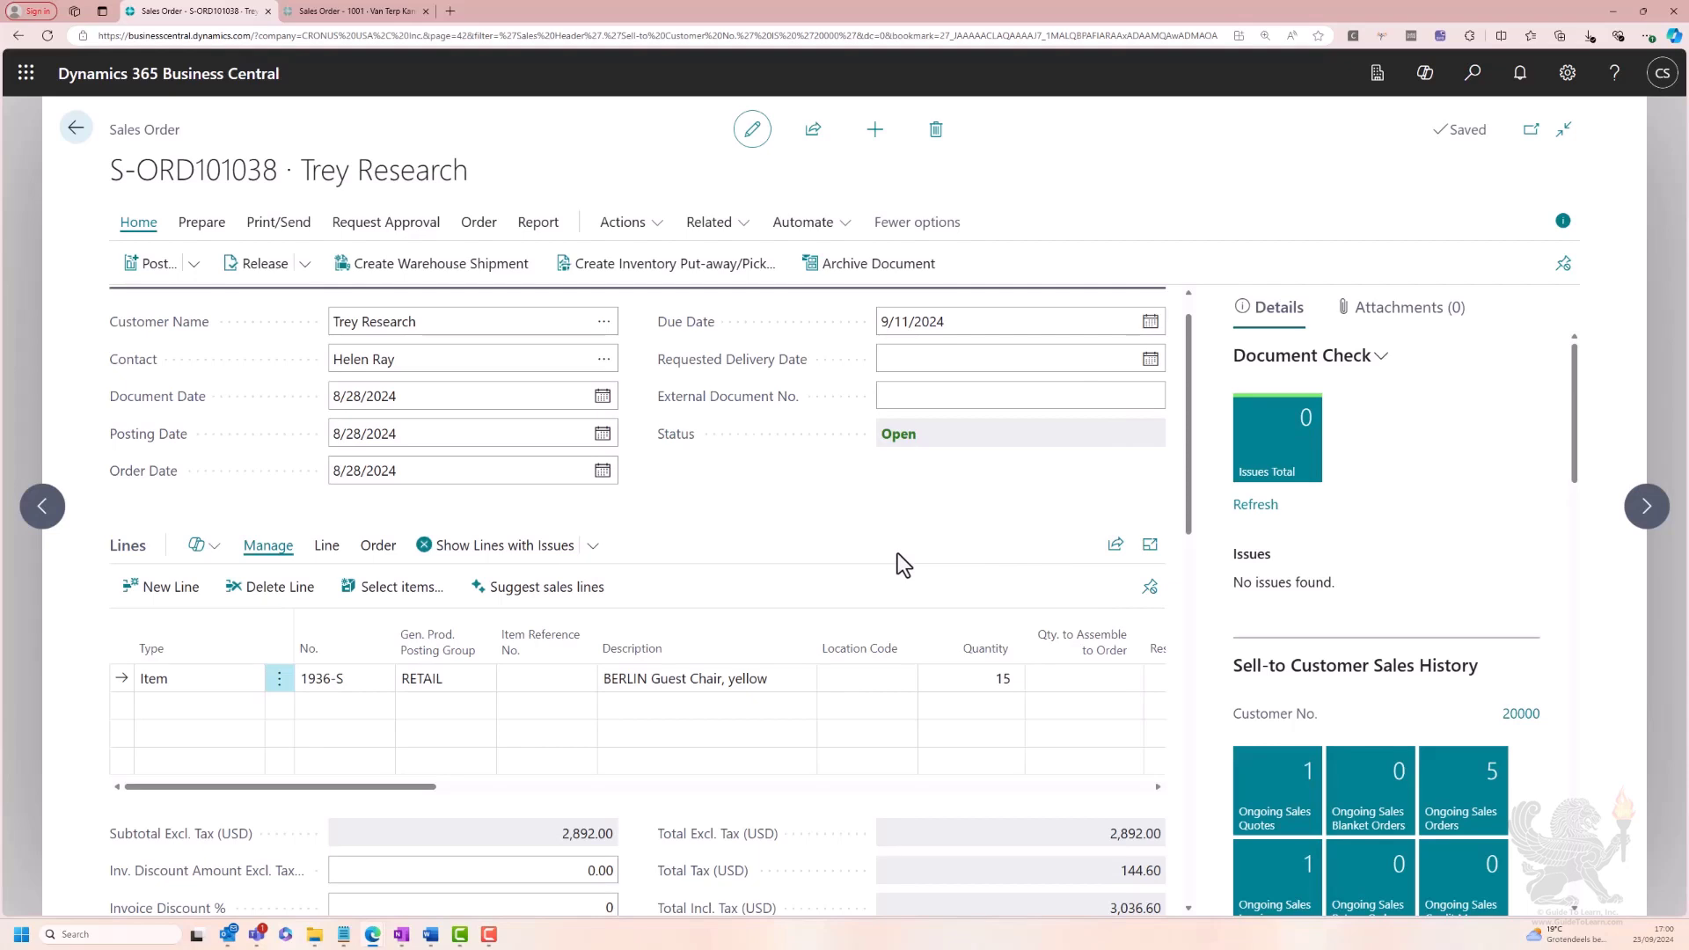
- Post a prepayment credit memo for the Trey Research sales order
click(622, 229)
mouse_move(686, 385)
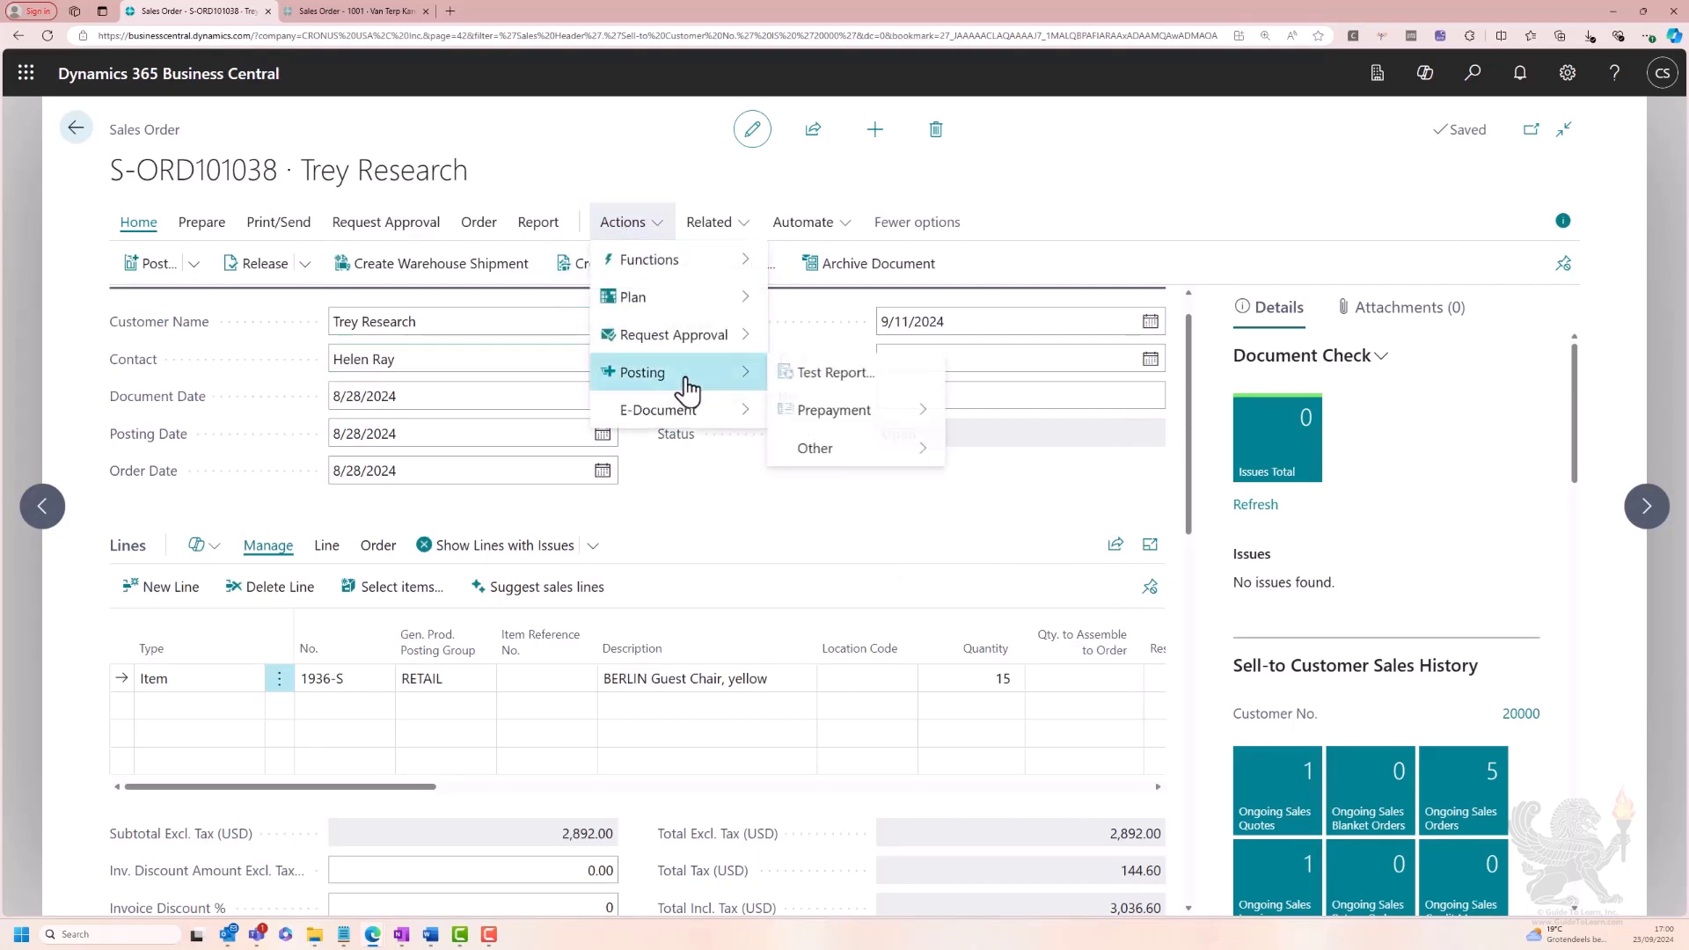
mouse_move(878, 420)
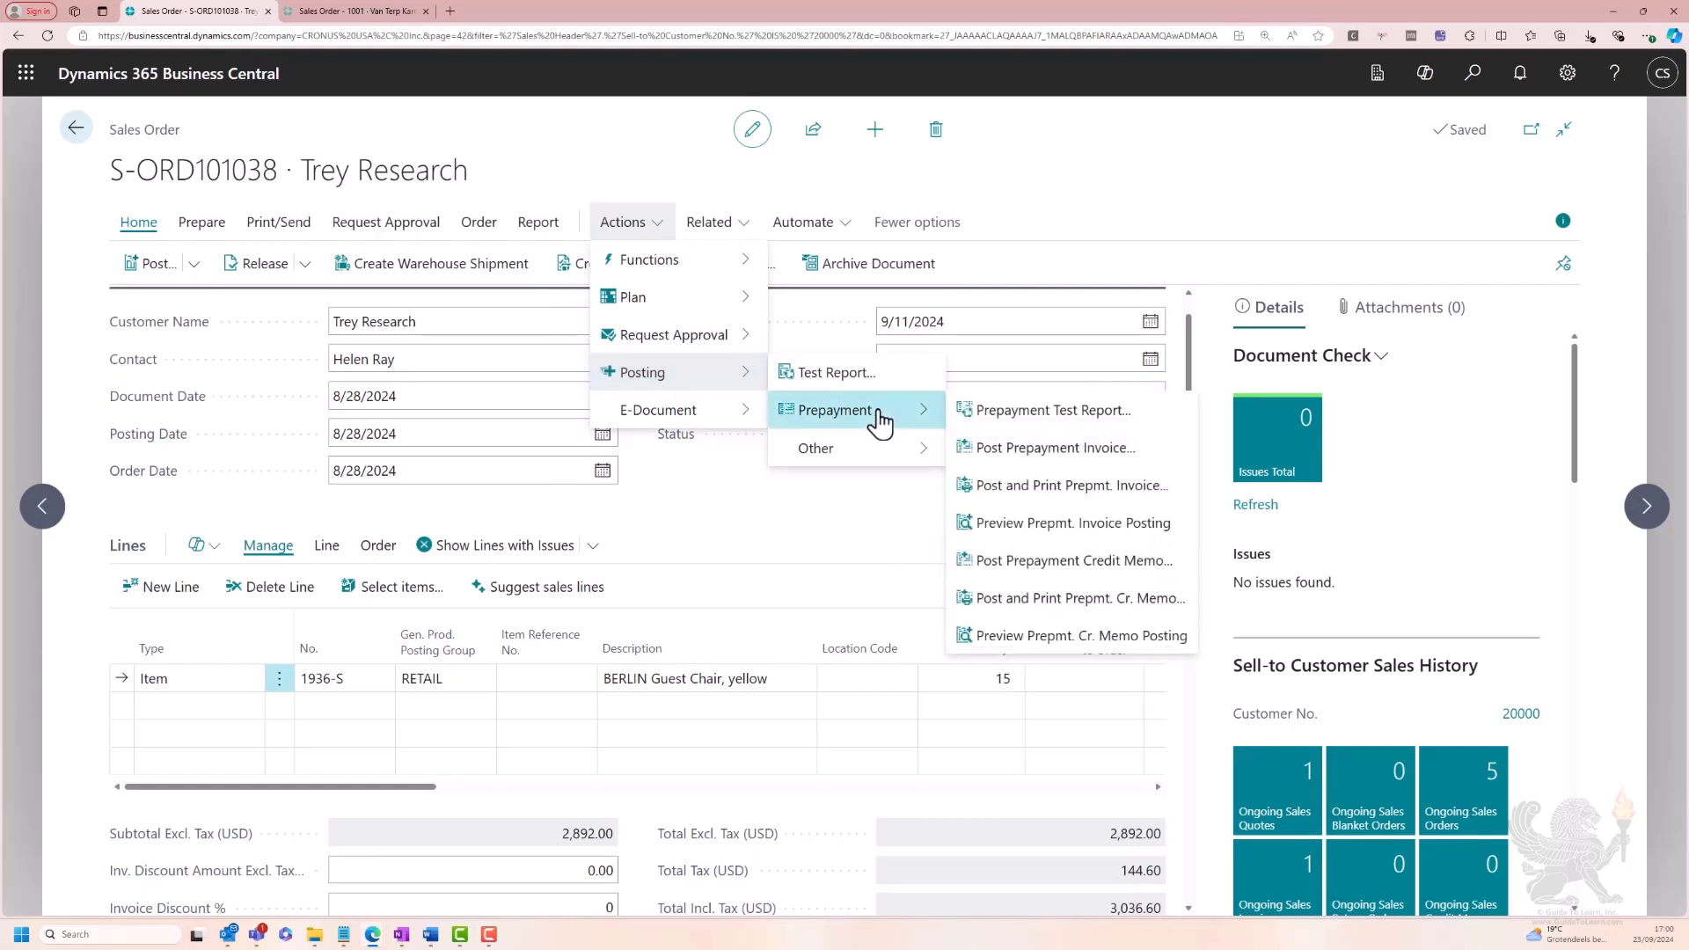
click(1044, 567)
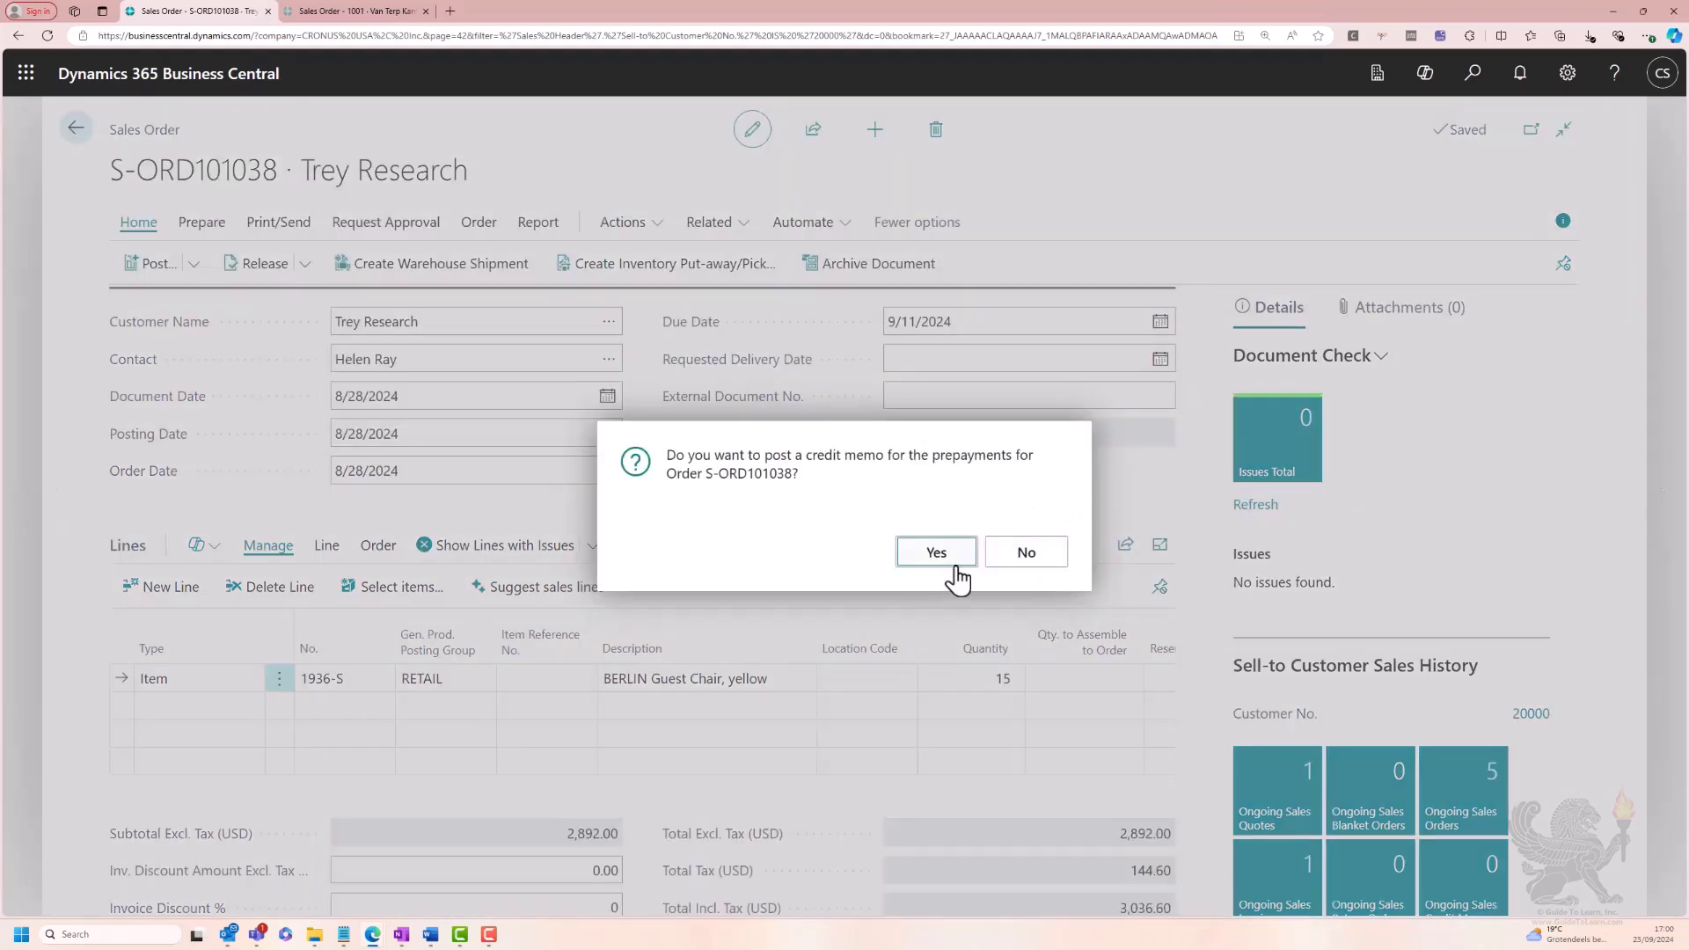
click(936, 552)
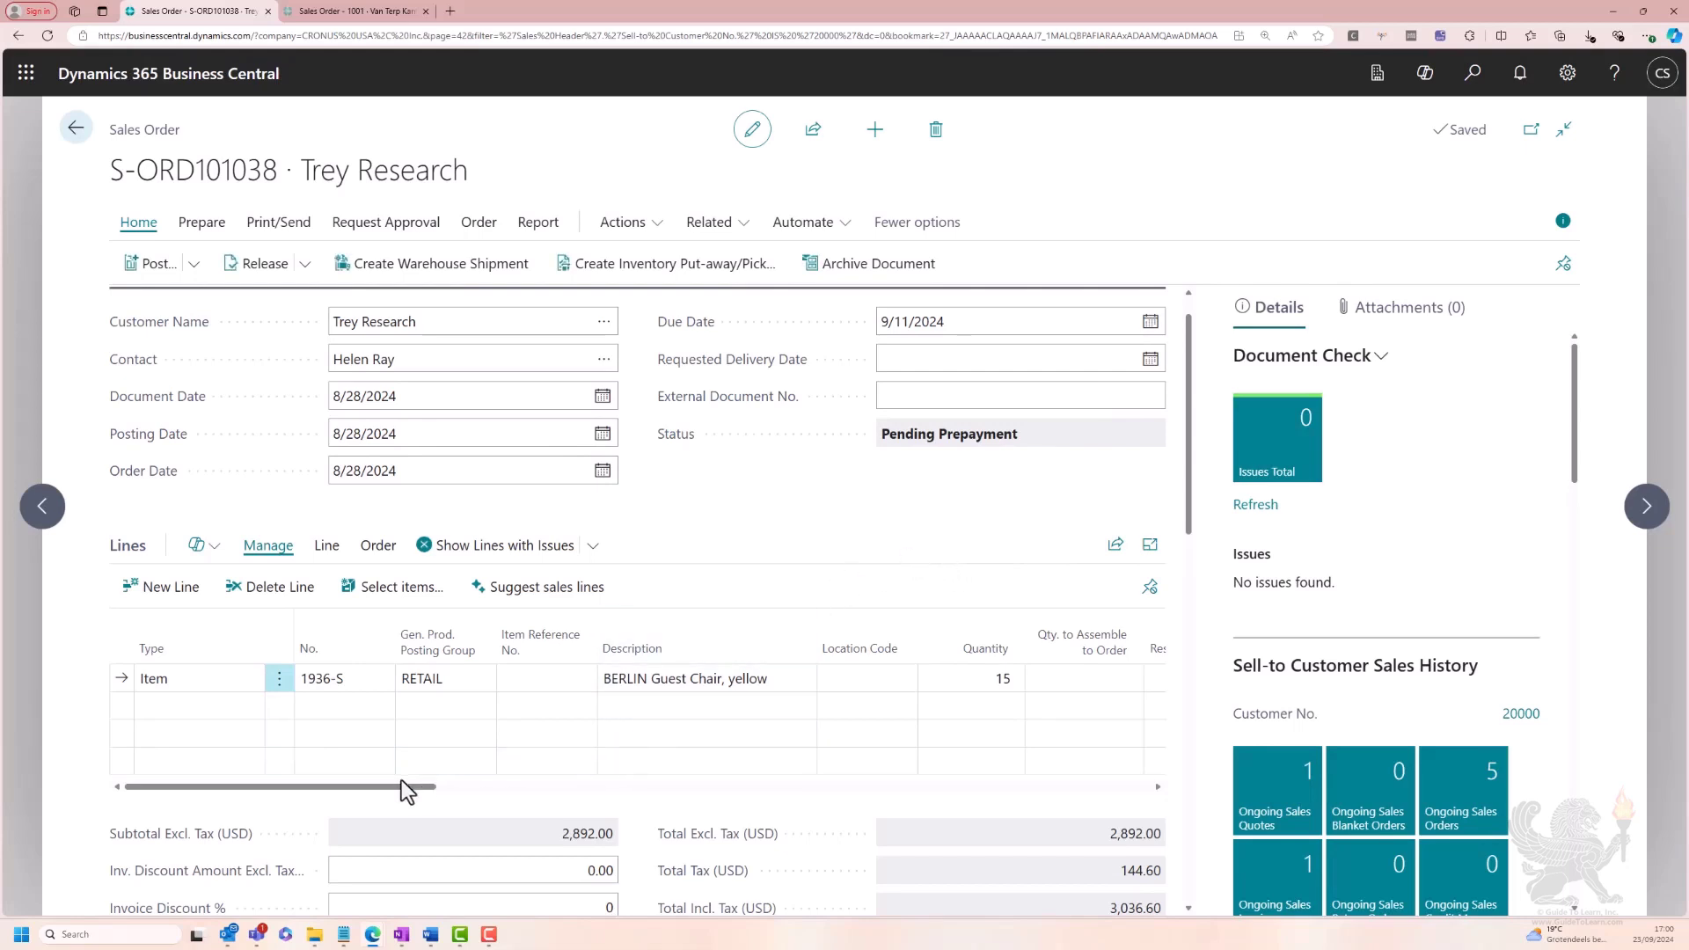
- Check the line's invoiced prepayment amount, view the order's posted prepayment credit memos, and return to the order
drag(398, 789, 851, 801)
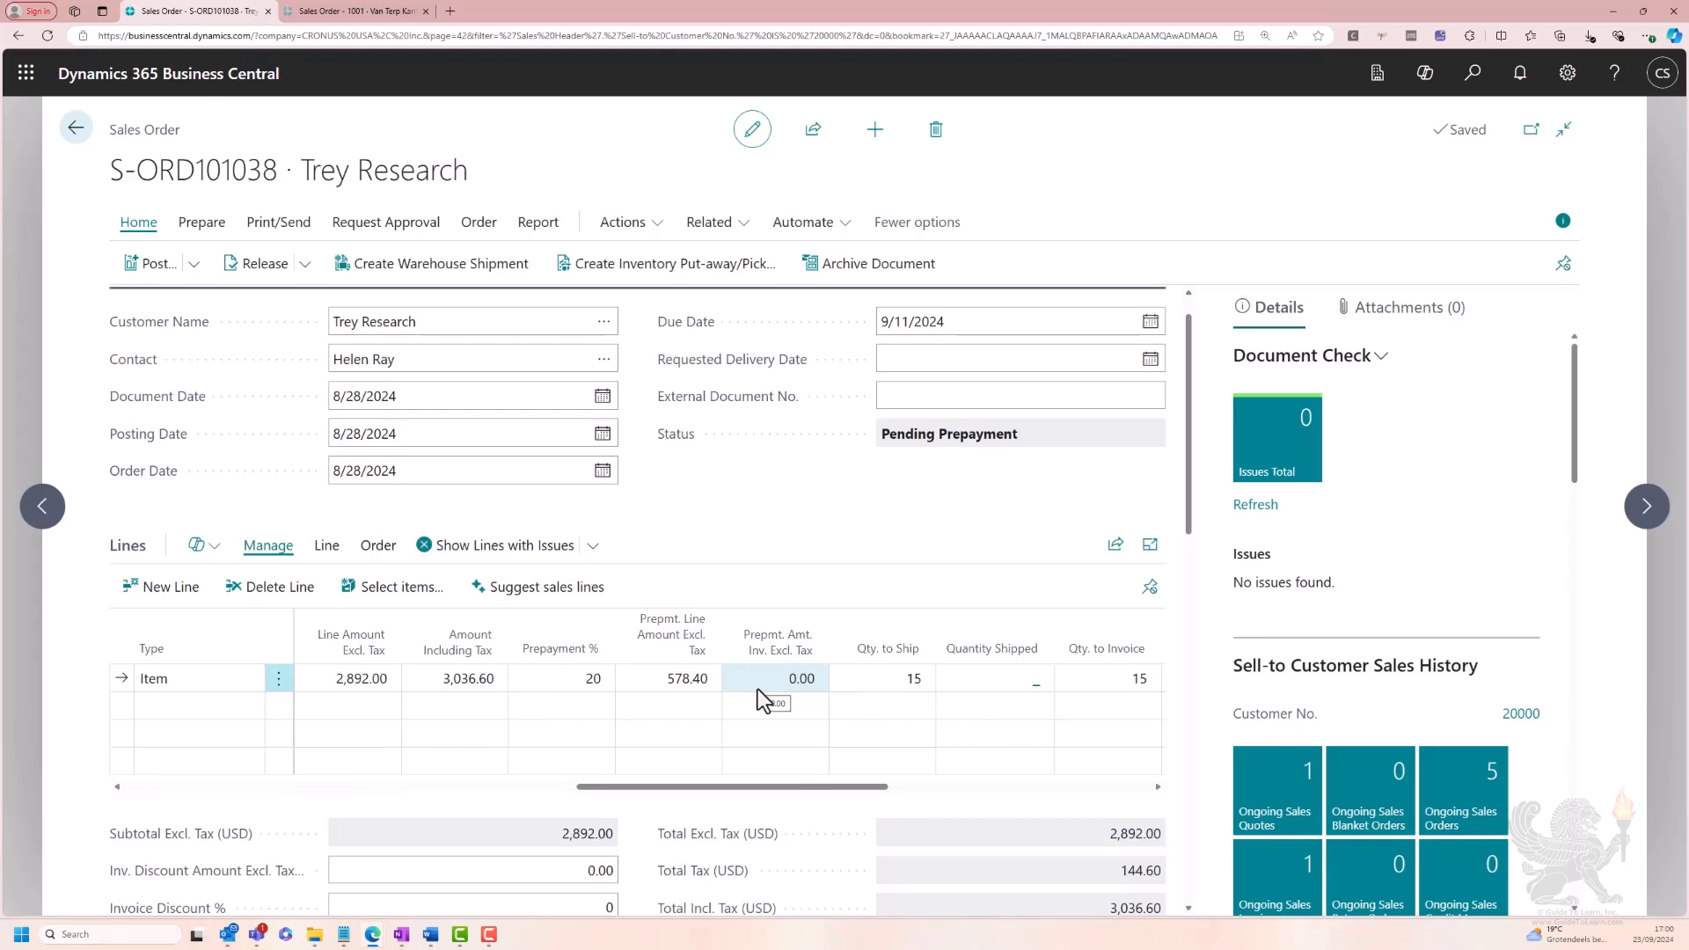
click(713, 240)
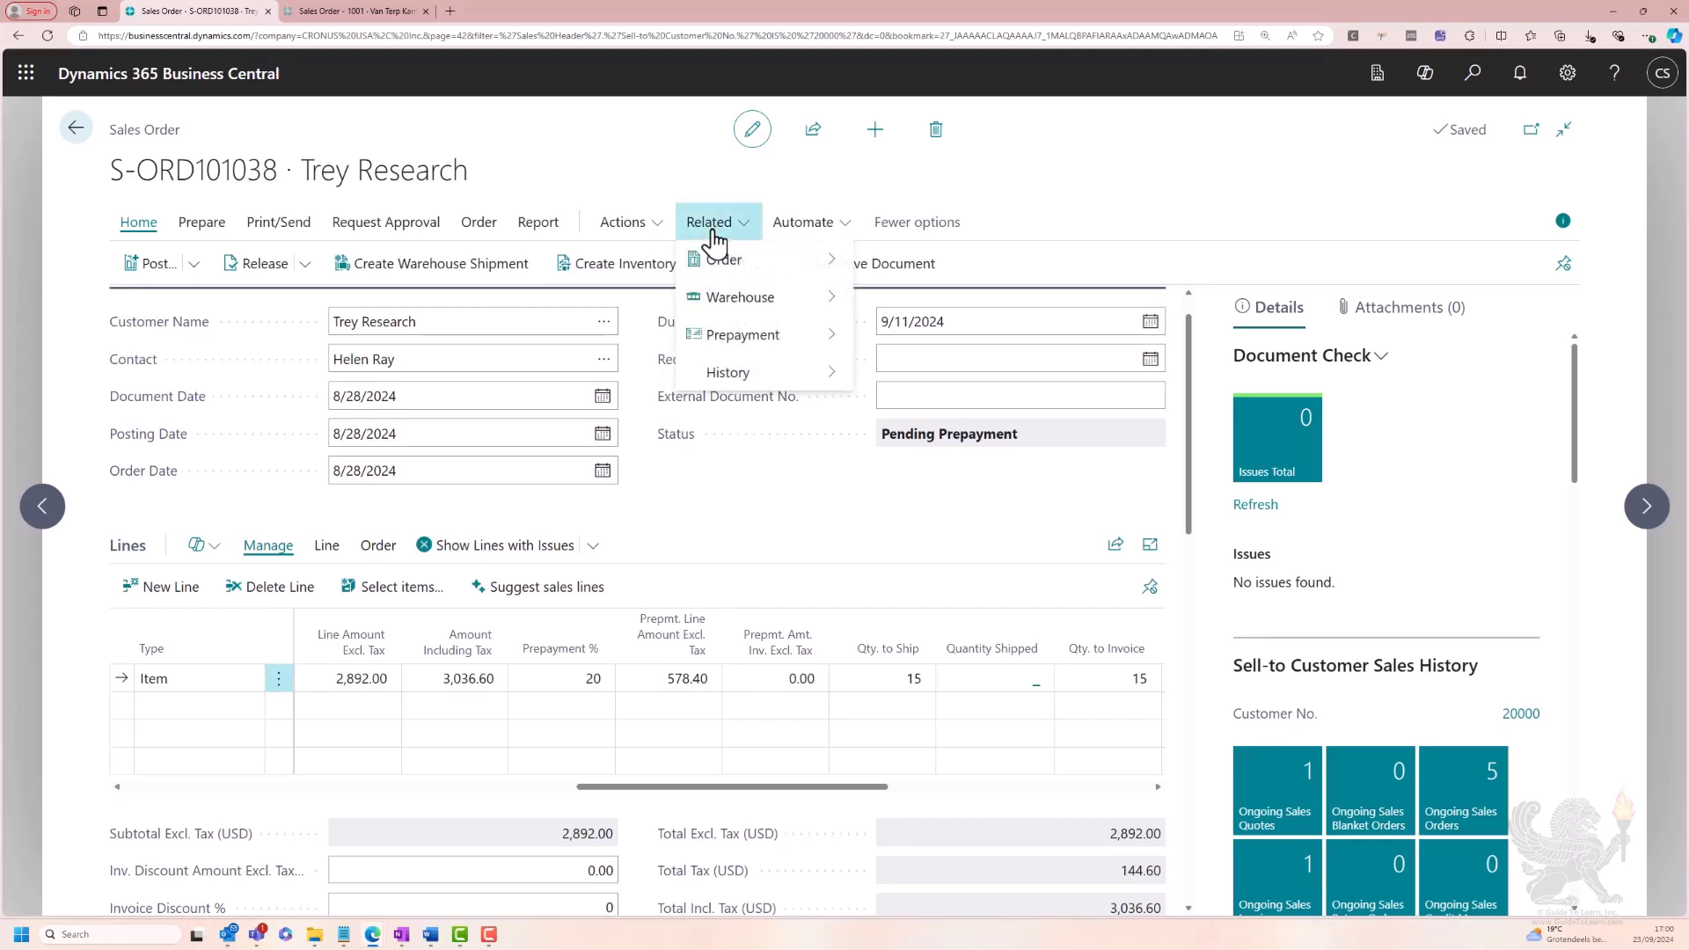
mouse_move(729, 350)
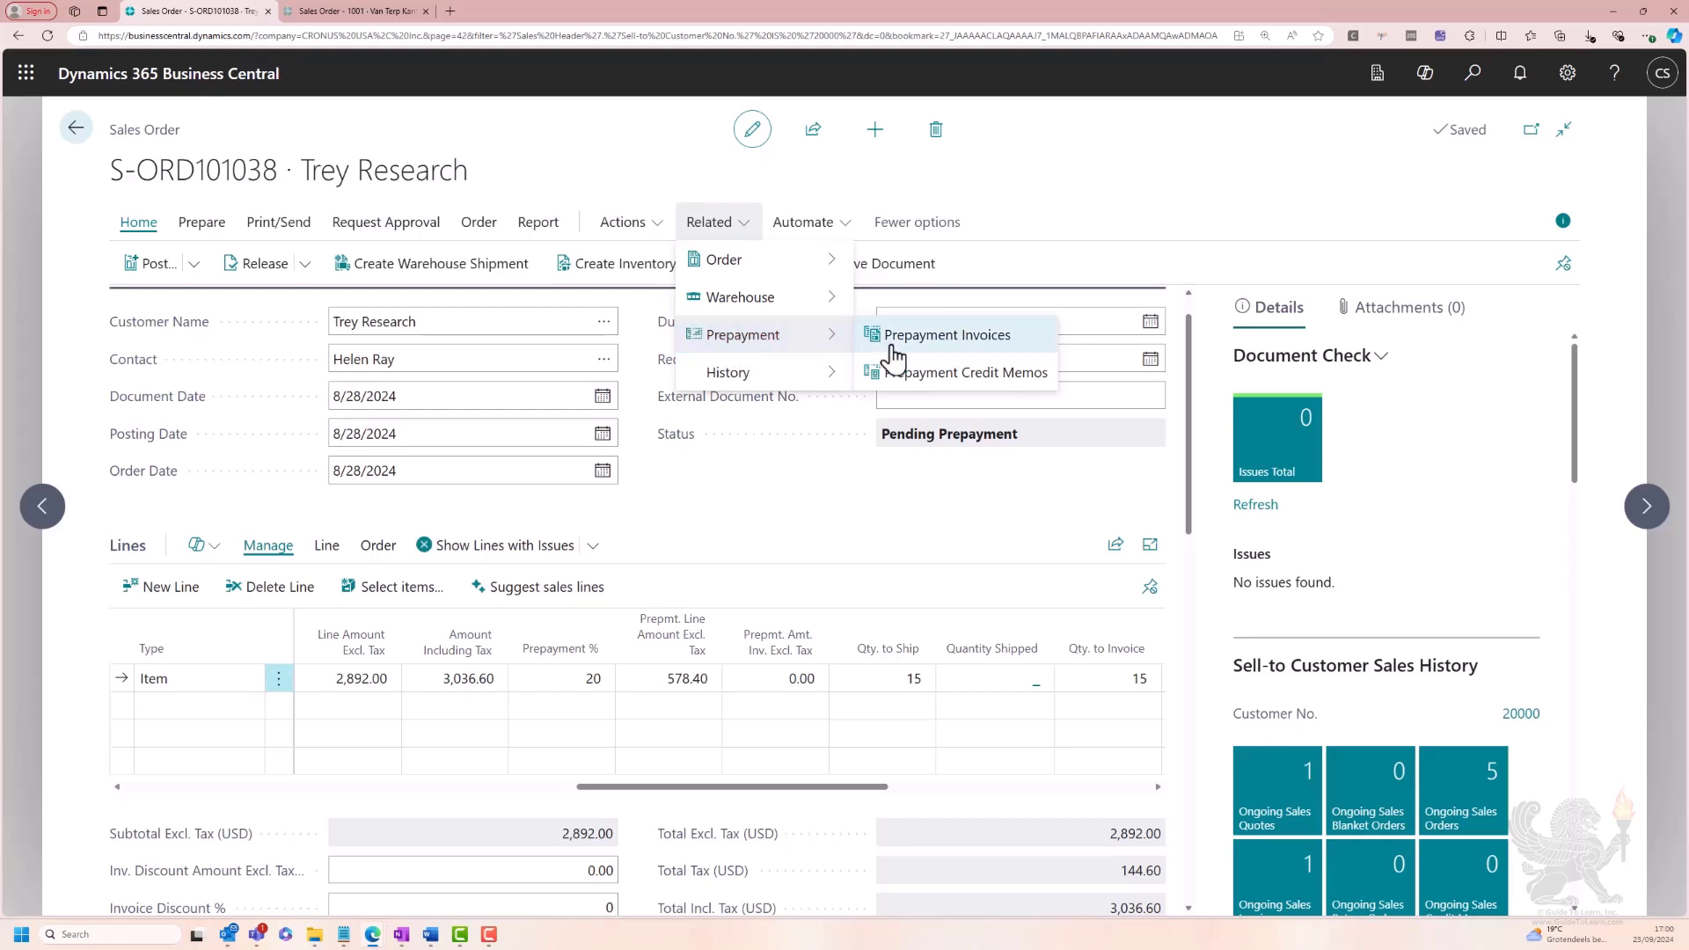
click(935, 374)
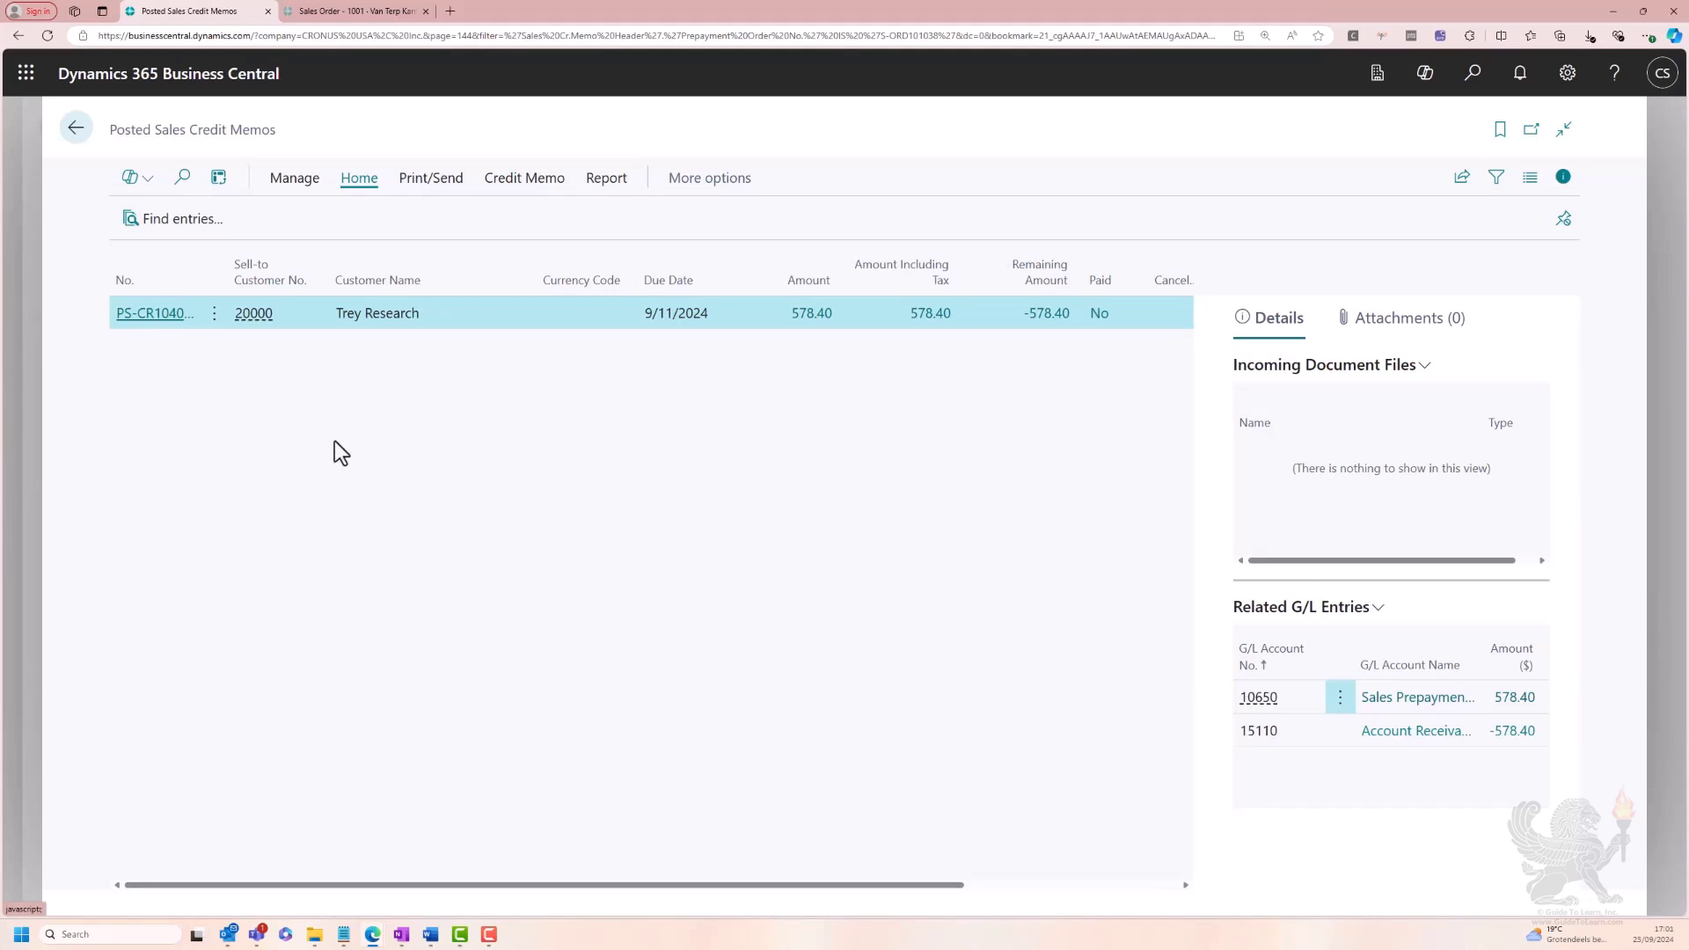
click(75, 128)
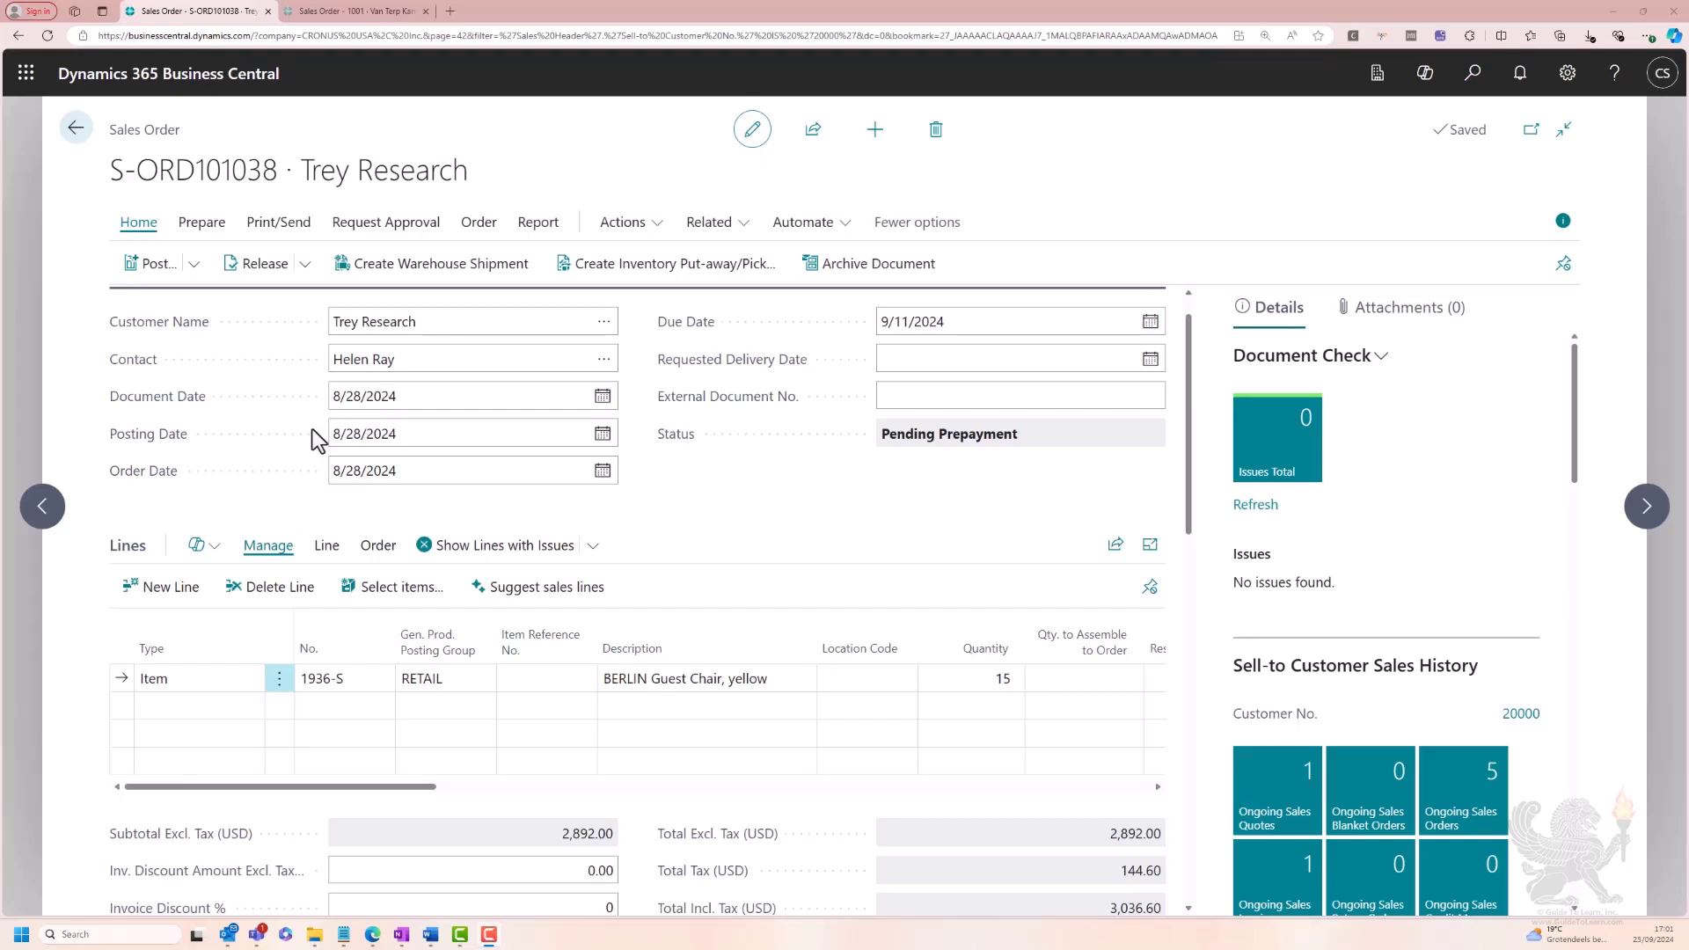
- Reopen the credited Trey Research sales order and delete it
click(304, 264)
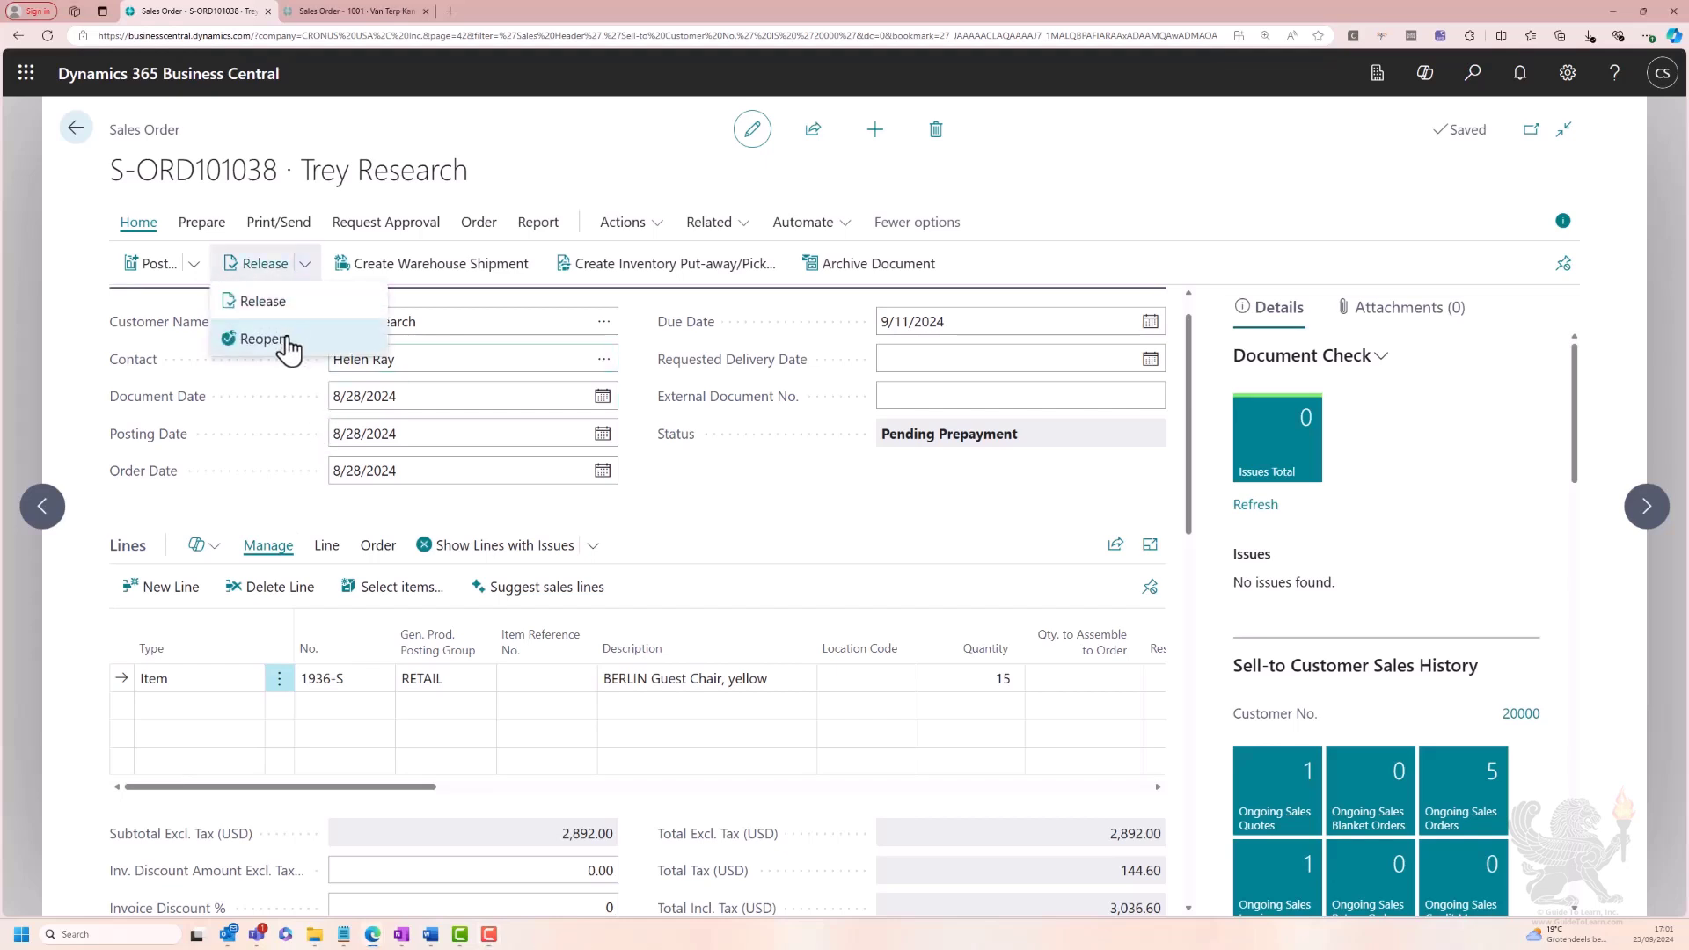
click(294, 338)
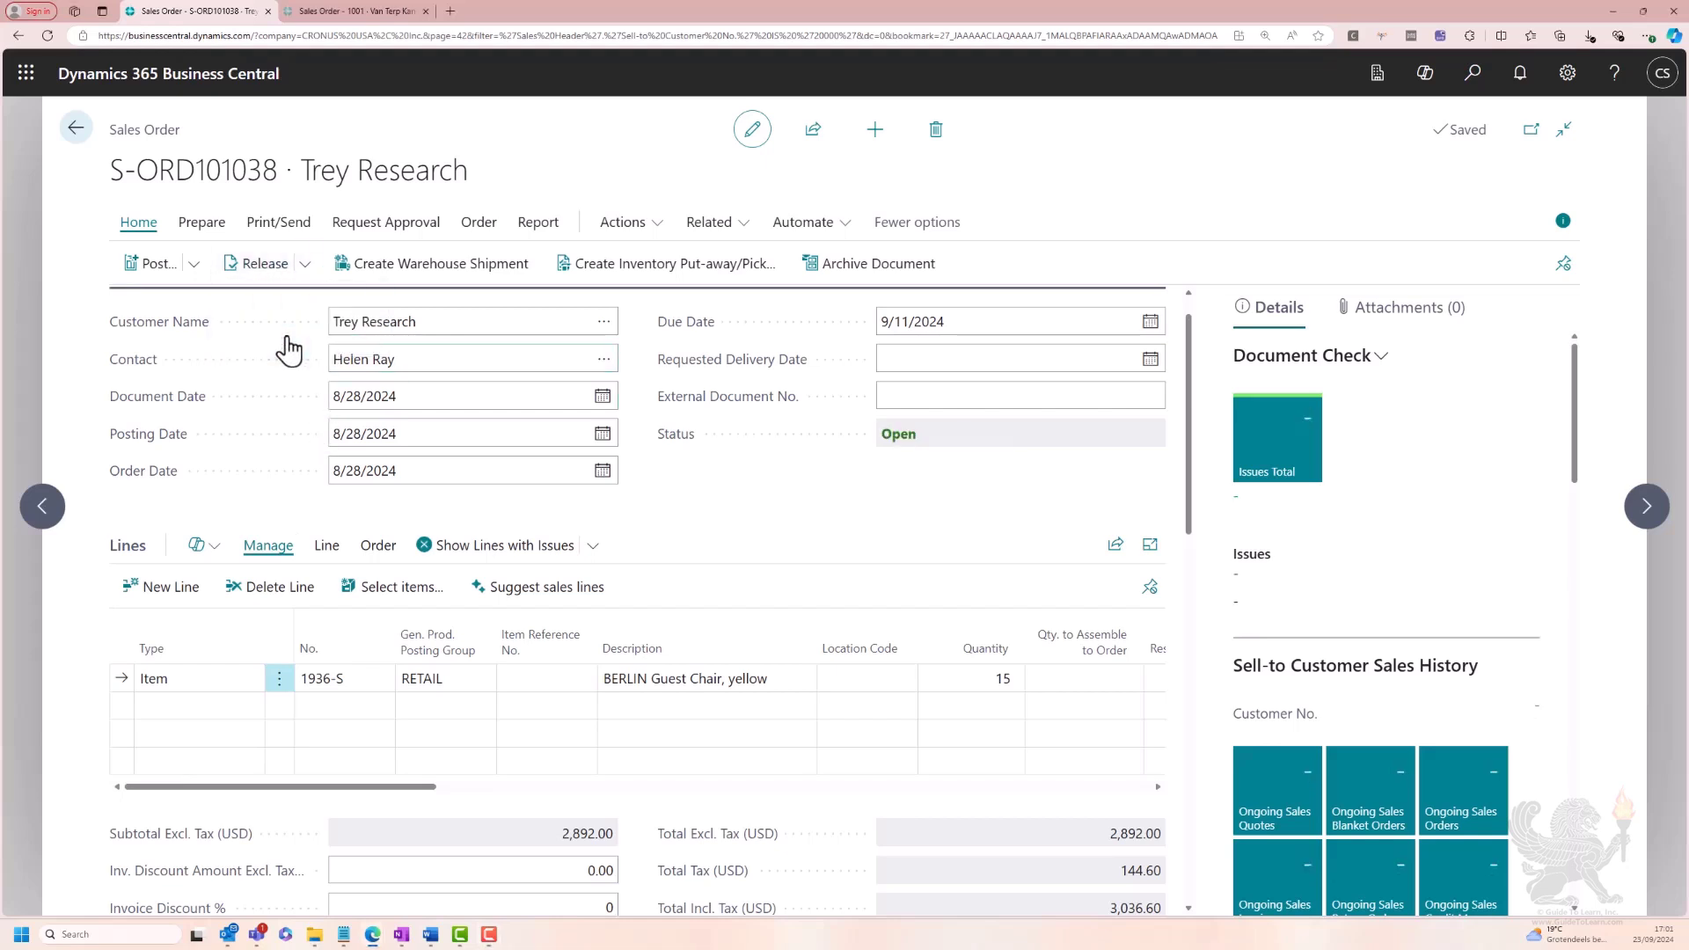
click(936, 132)
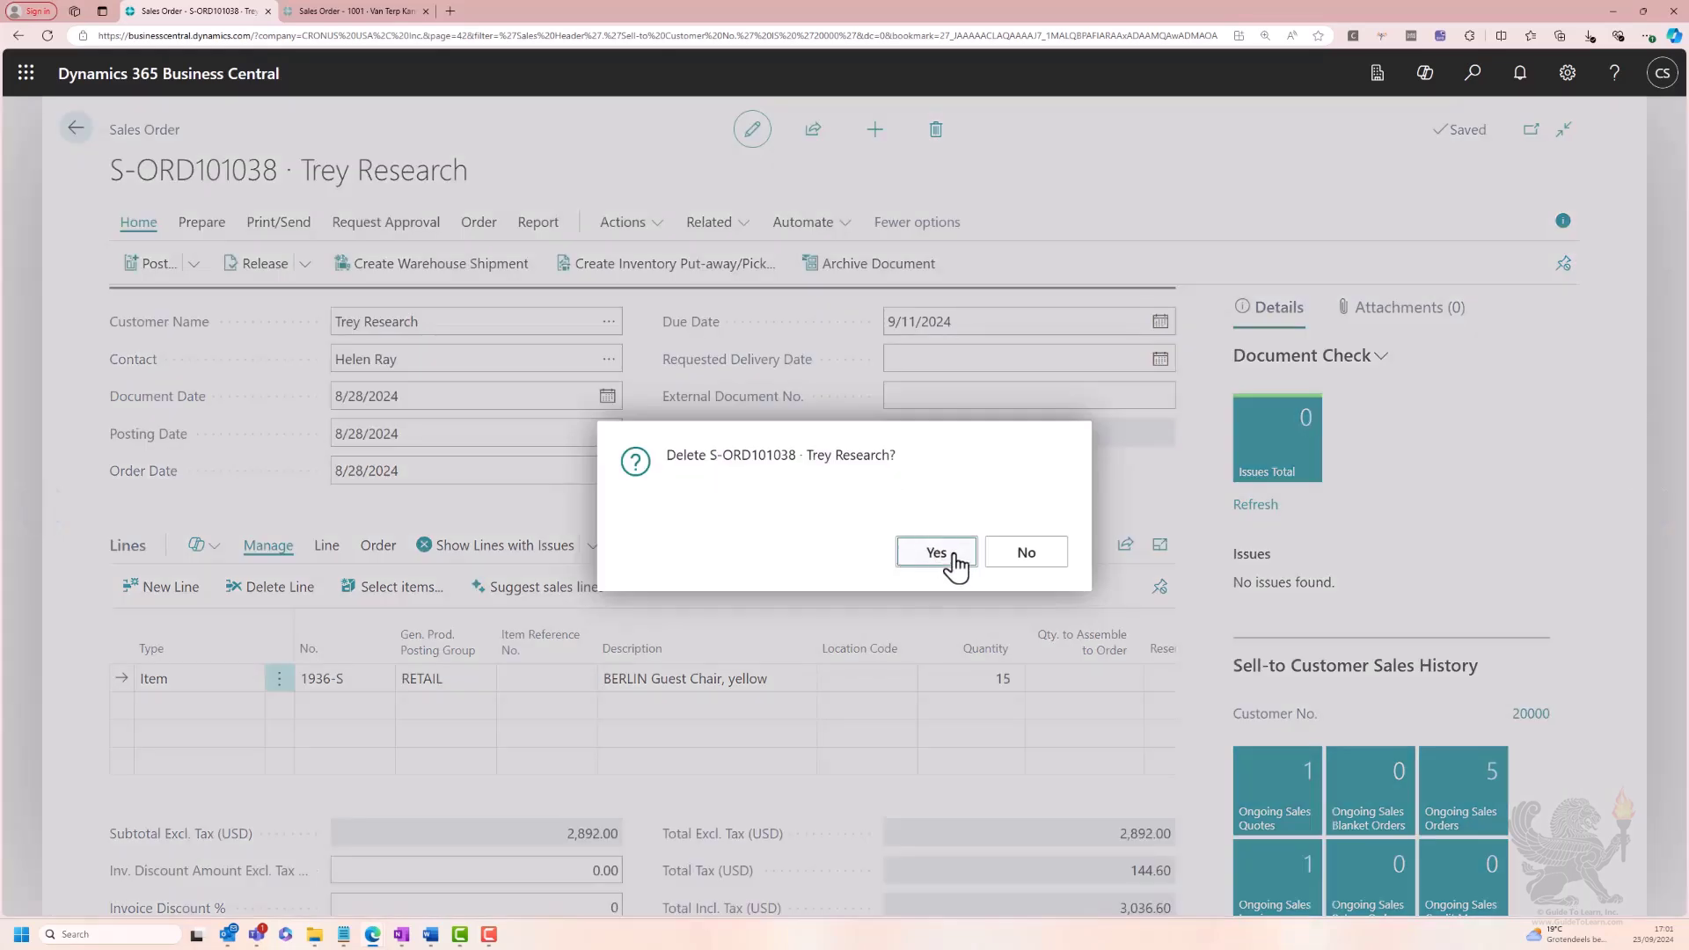